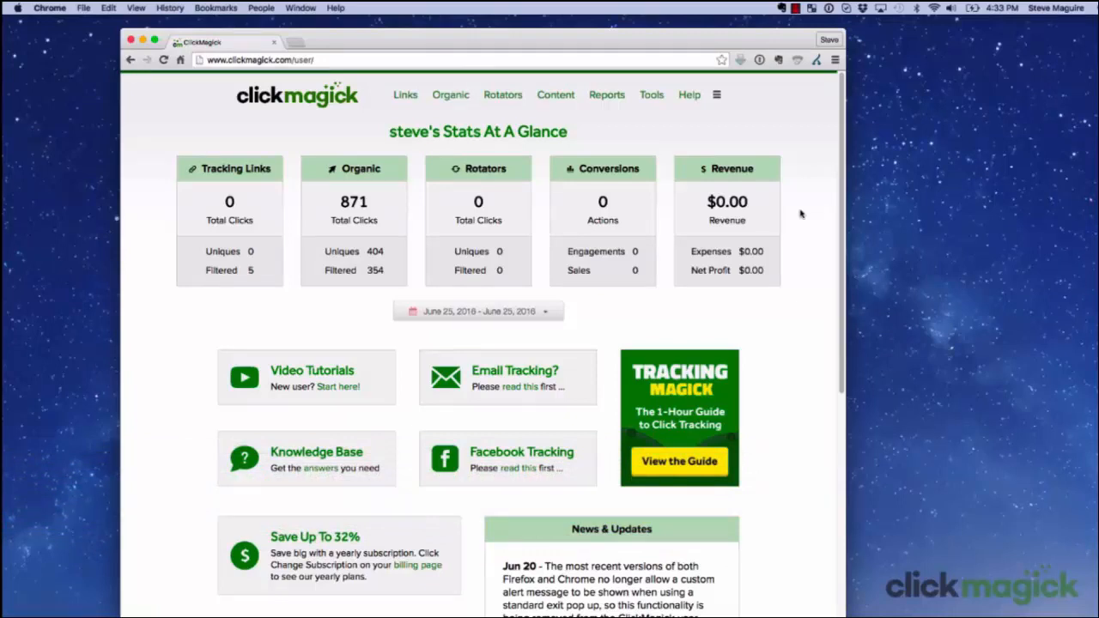
Step: Open the split testing settings of the Antarctic Snow Water tracking link, checking its primary URL on the way
click(295, 43)
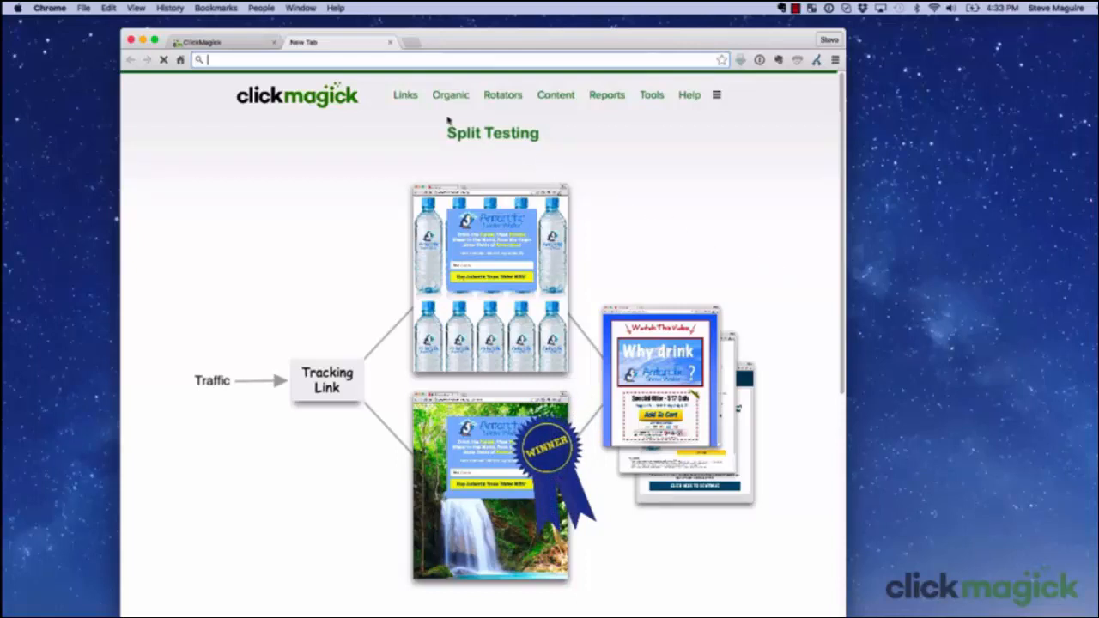
click(406, 100)
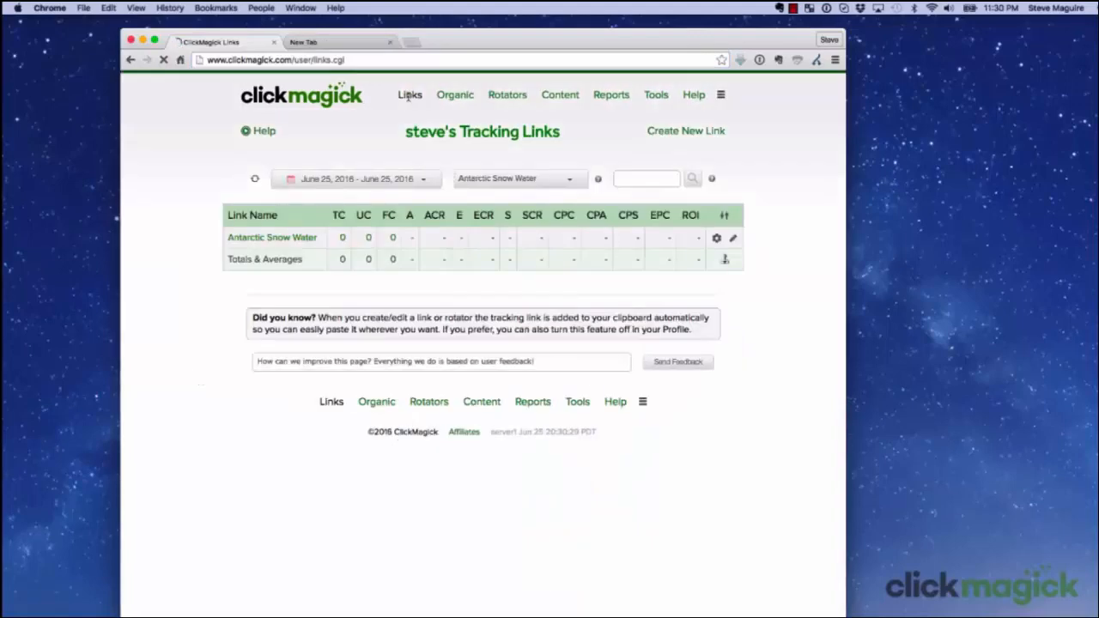
click(268, 239)
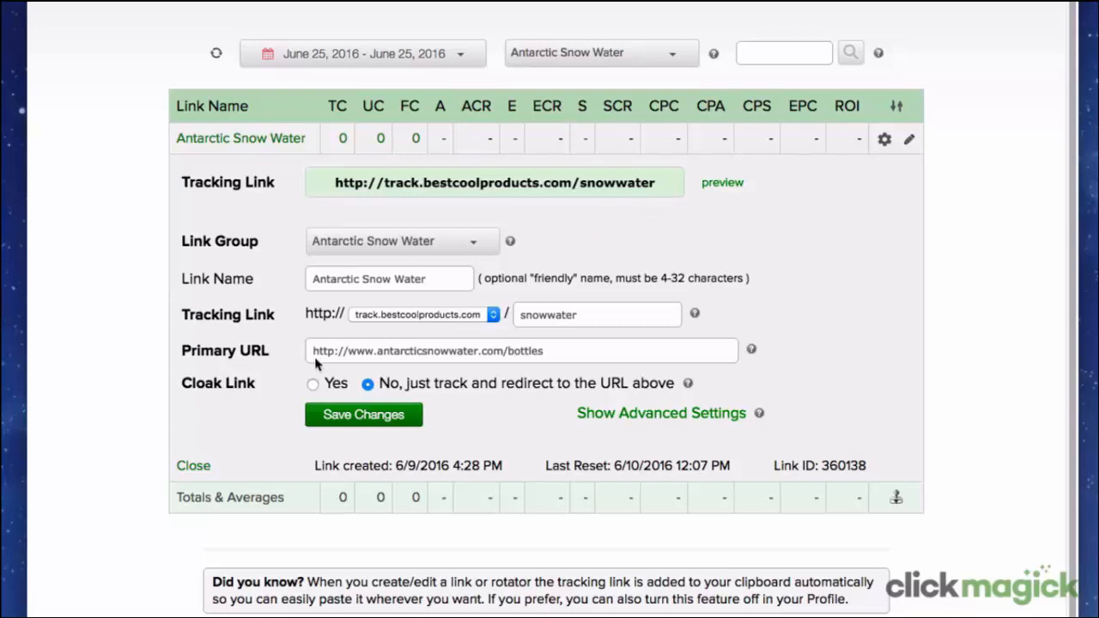
double_click(525, 351)
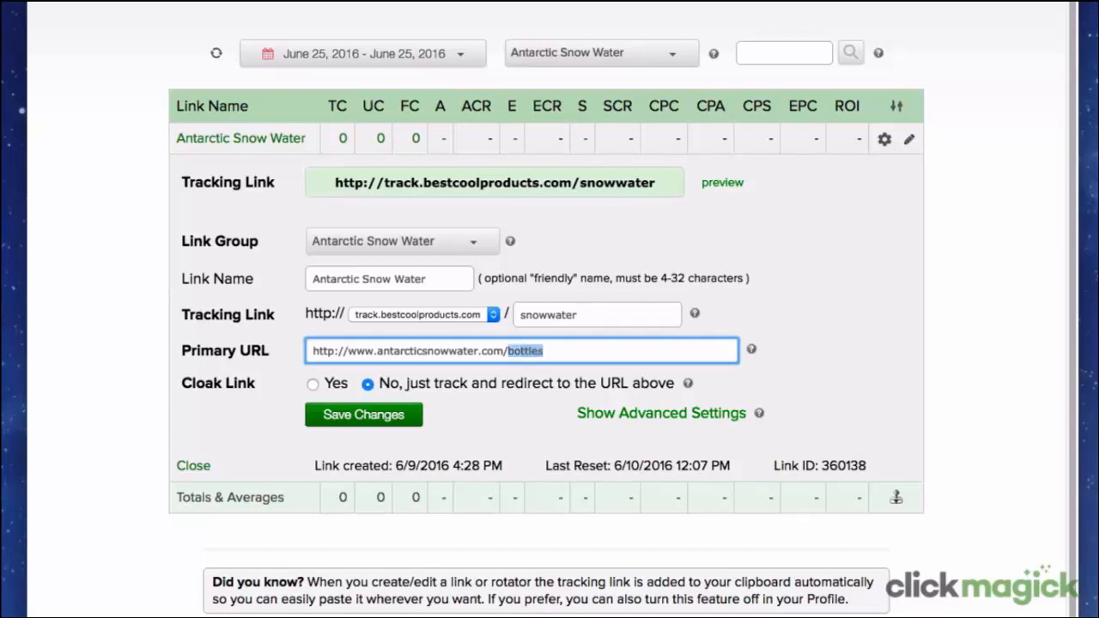
key(Right)
click(884, 140)
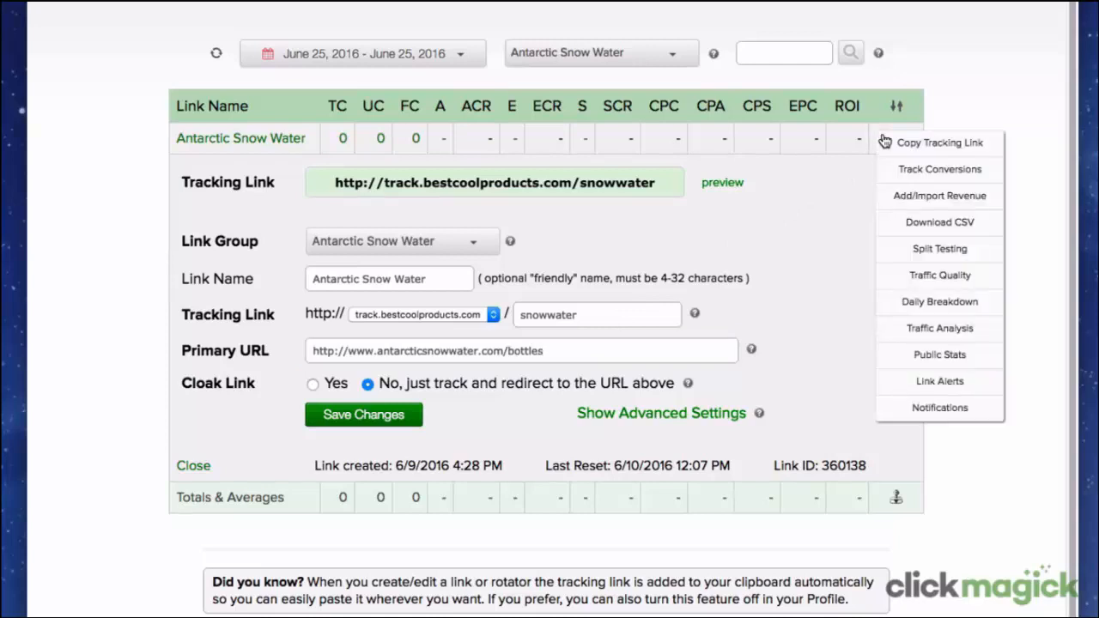
click(894, 249)
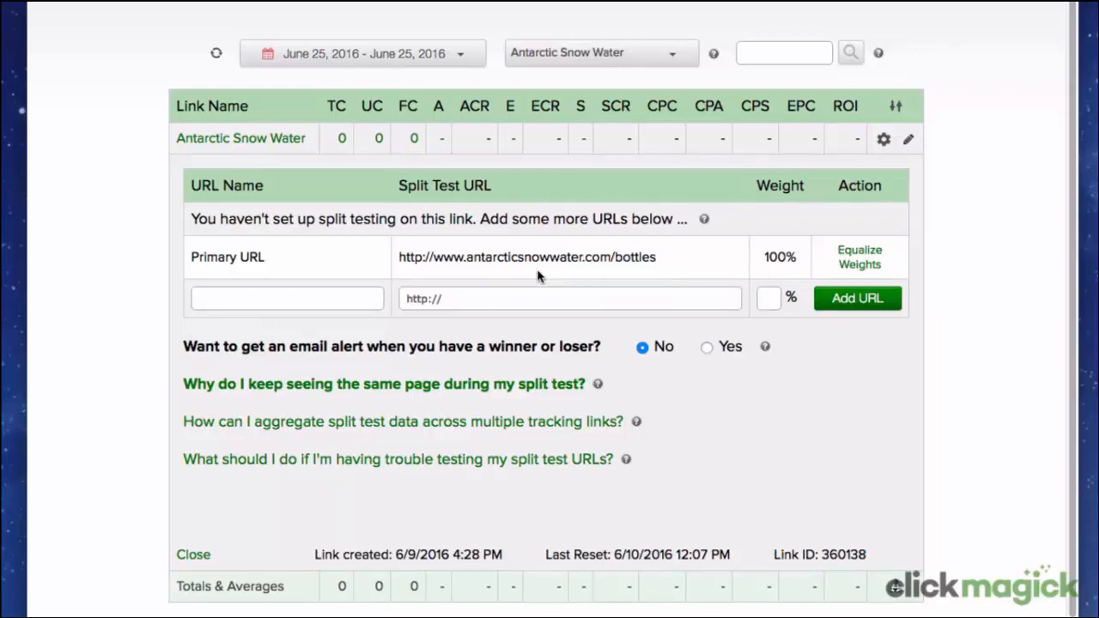
click(250, 300)
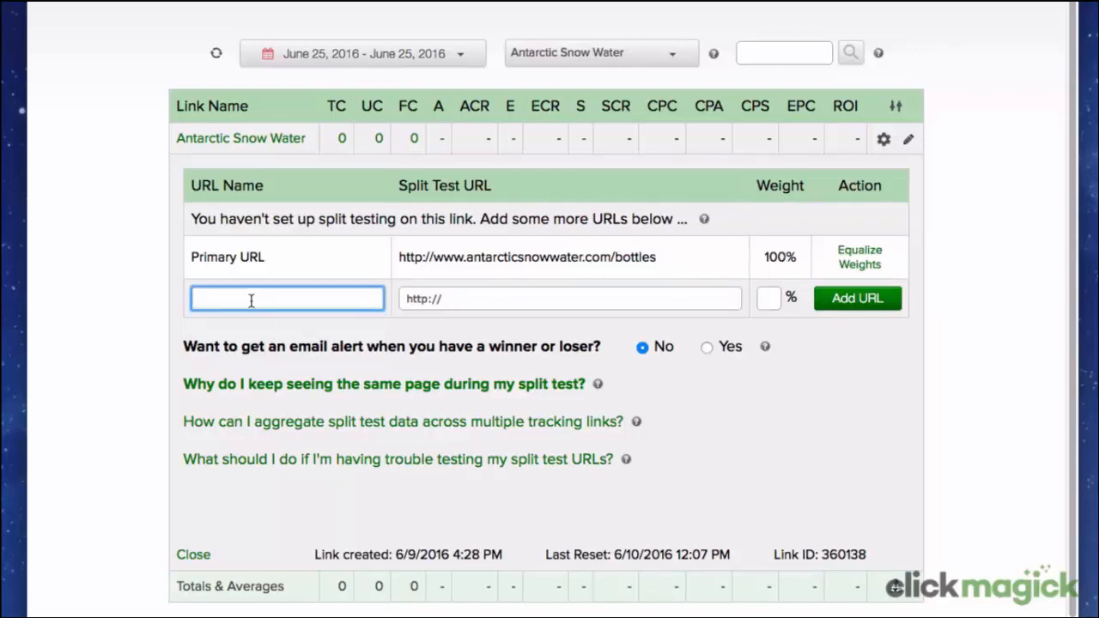
text(Nature)
click(450, 300)
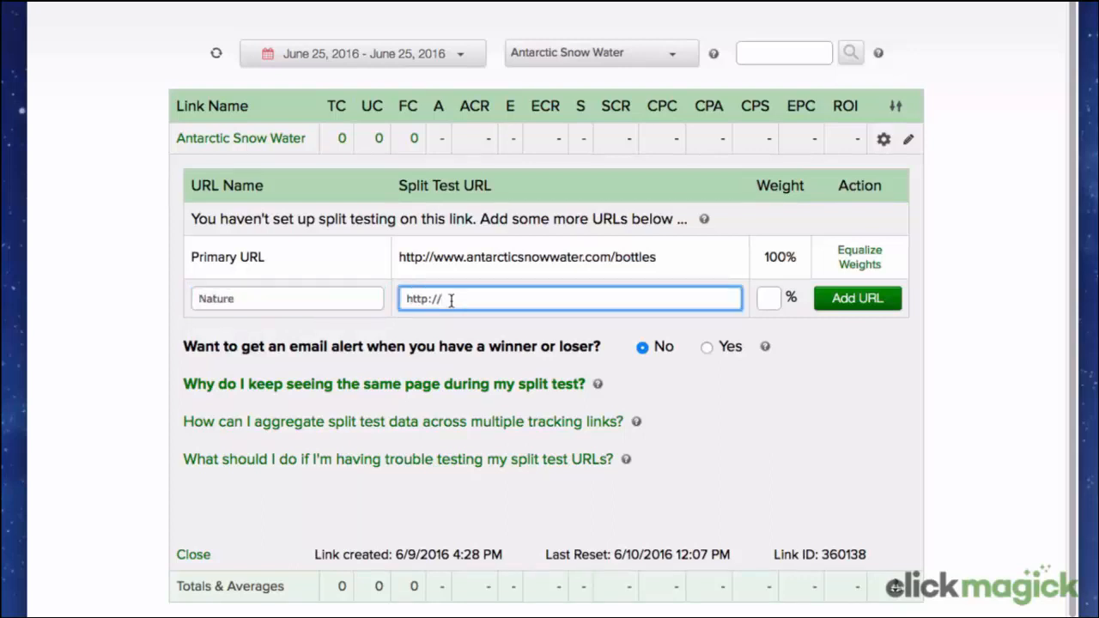
text(antarcticsnowwate)
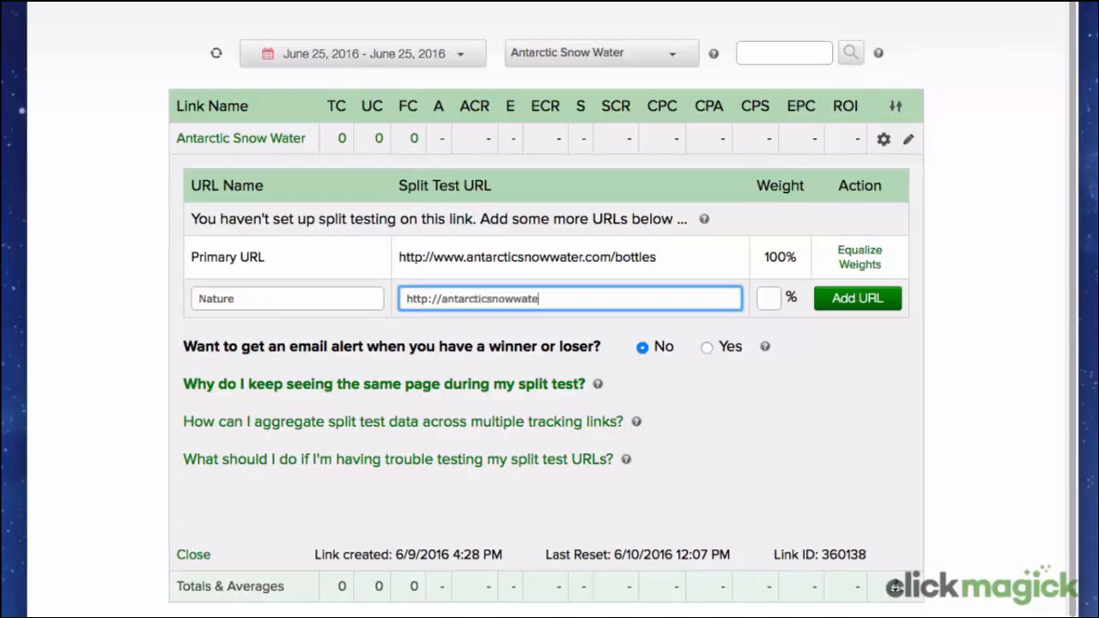
text(r.com/nature)
click(767, 298)
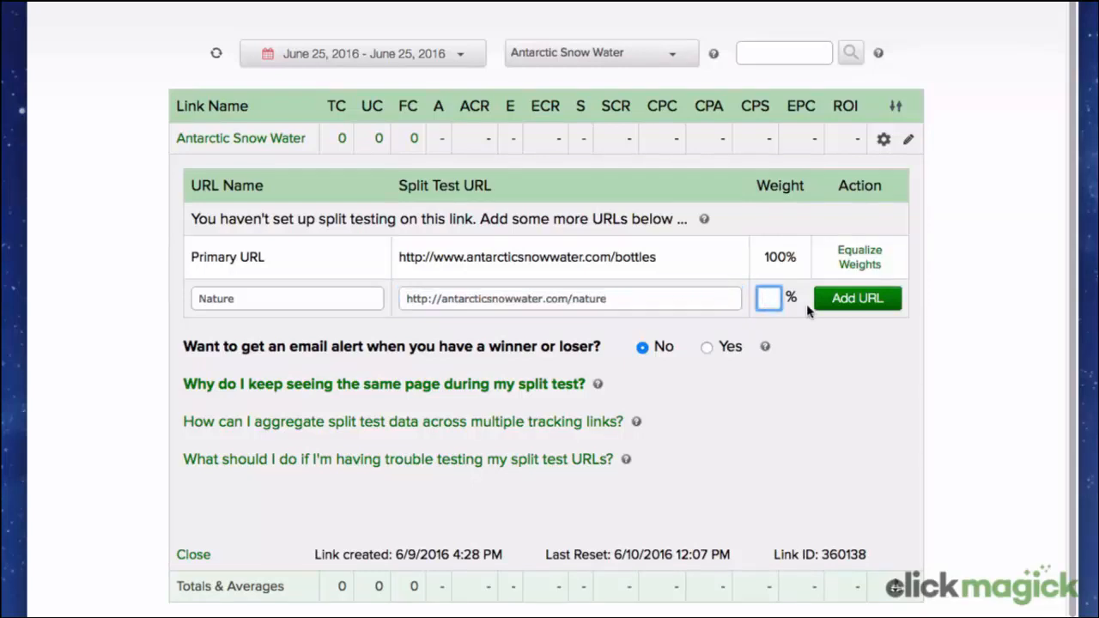
text(50)
click(859, 301)
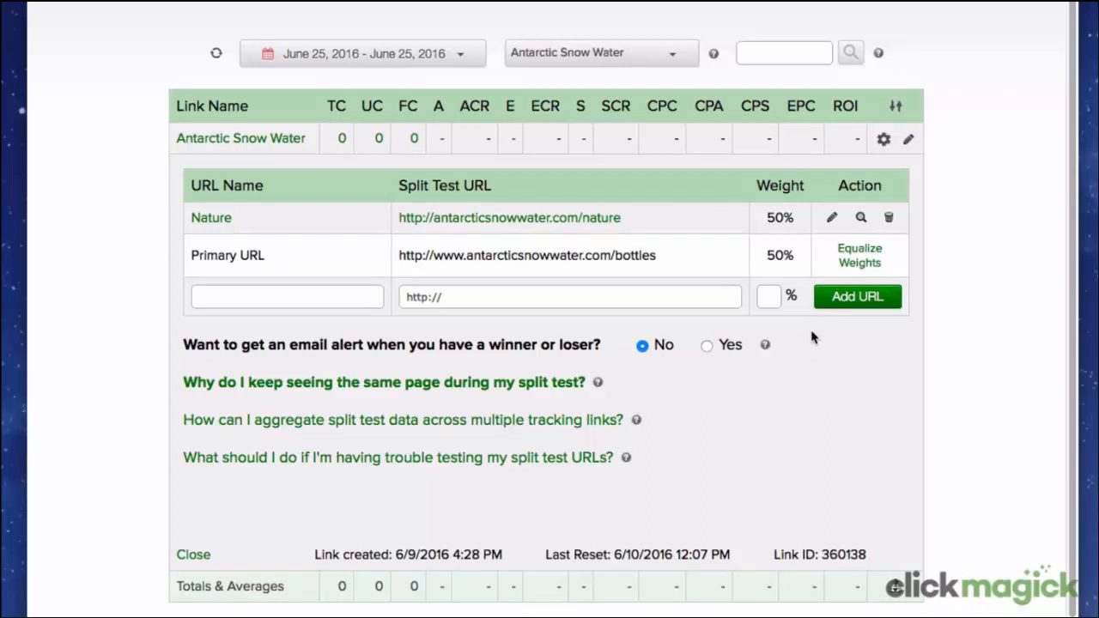
click(707, 346)
Step: Review the Antarctic Snow Water link's tracking URL and its split test setup, ending on the link's details
click(248, 145)
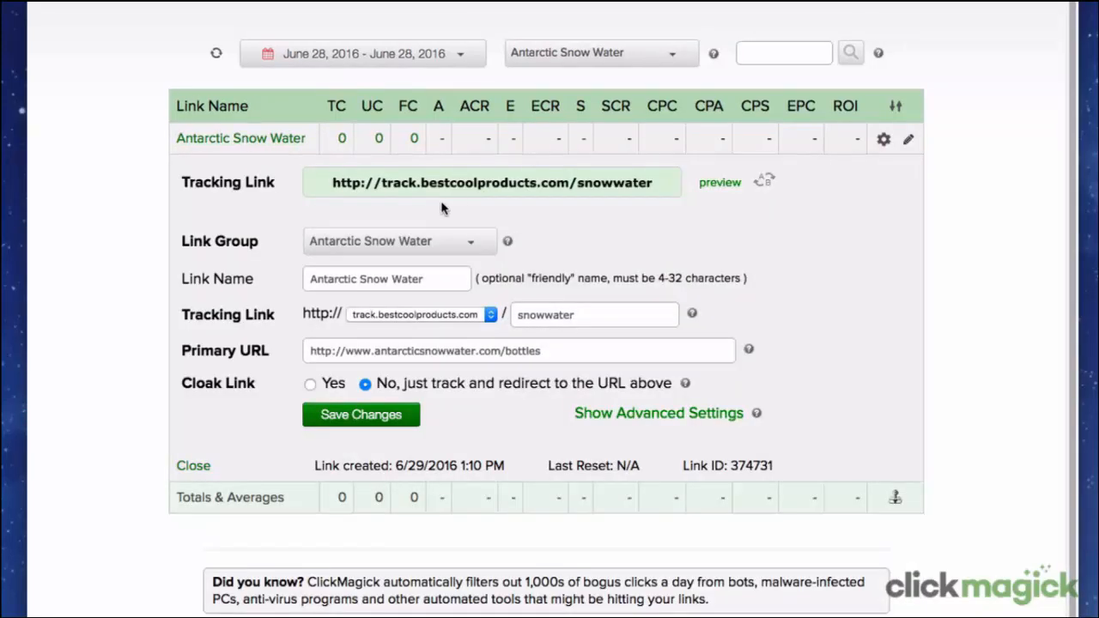
click(475, 183)
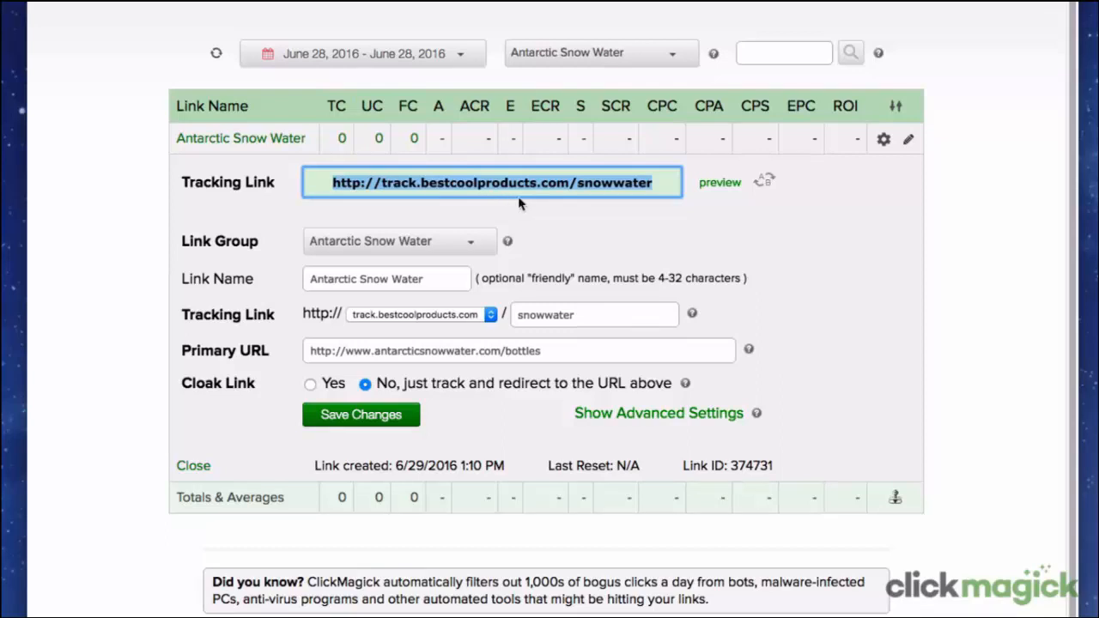
click(763, 182)
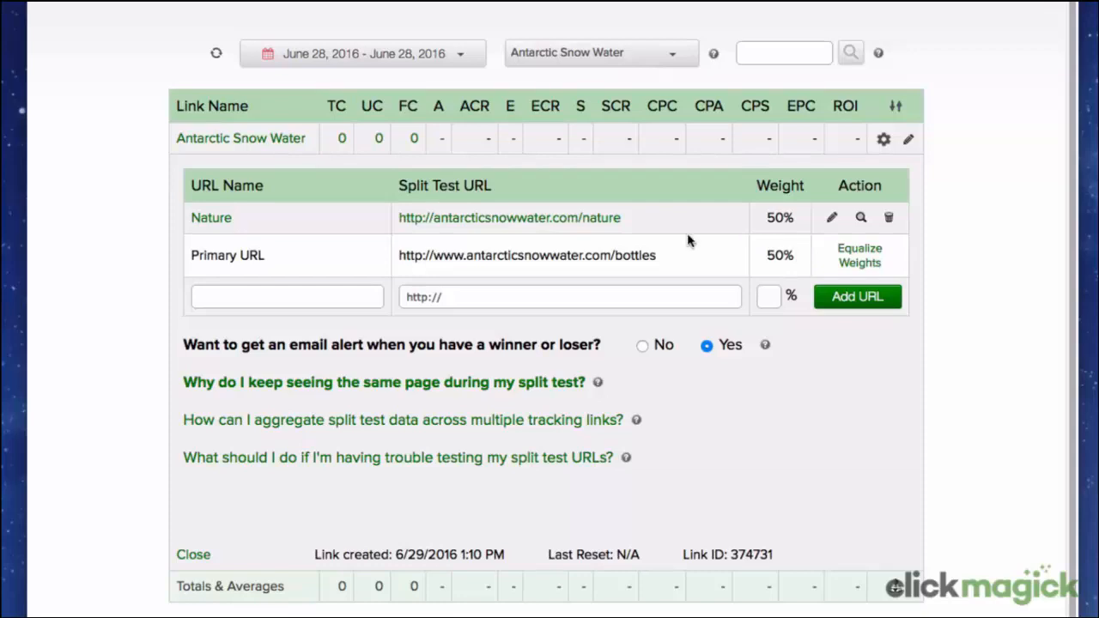
click(261, 139)
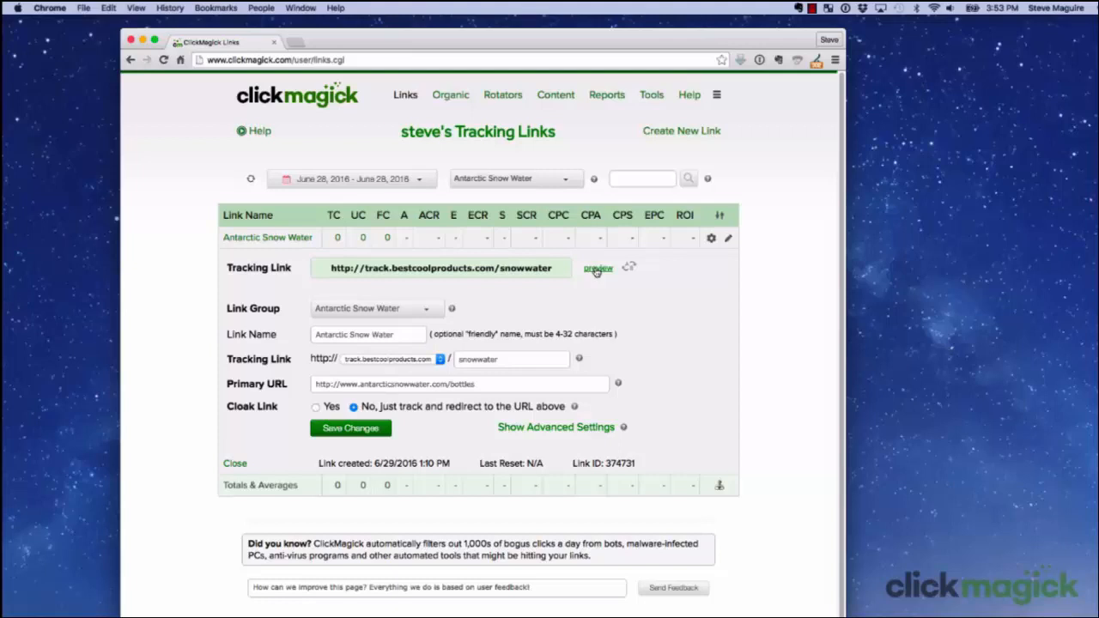
Step: Preview the Antarctic Snow Water tracking link twice, closing the first preview before opening the second
click(596, 270)
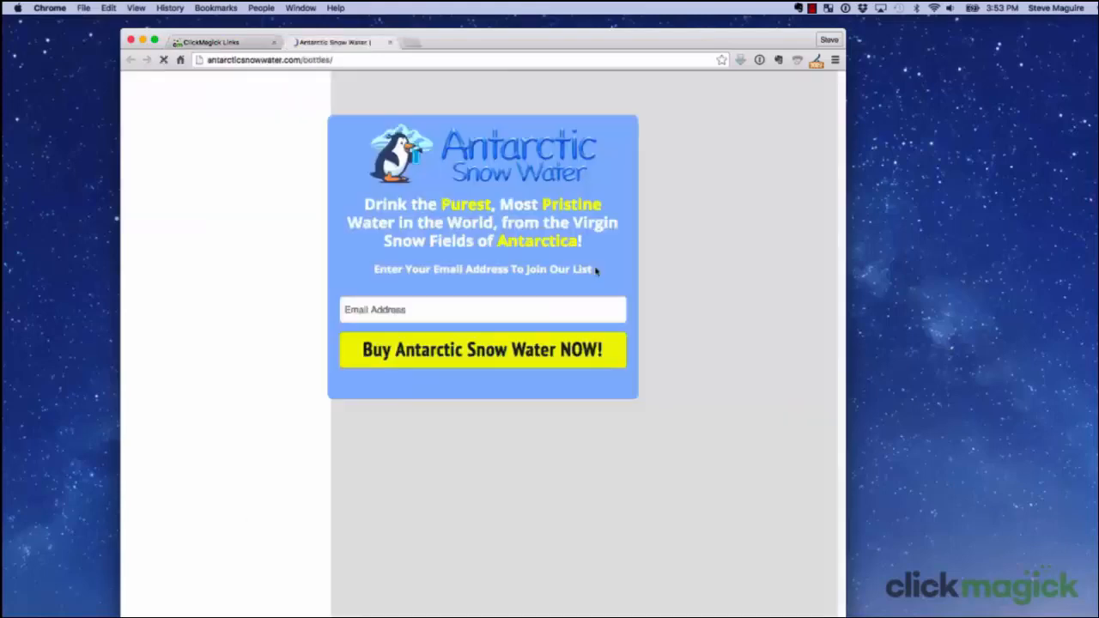
click(390, 42)
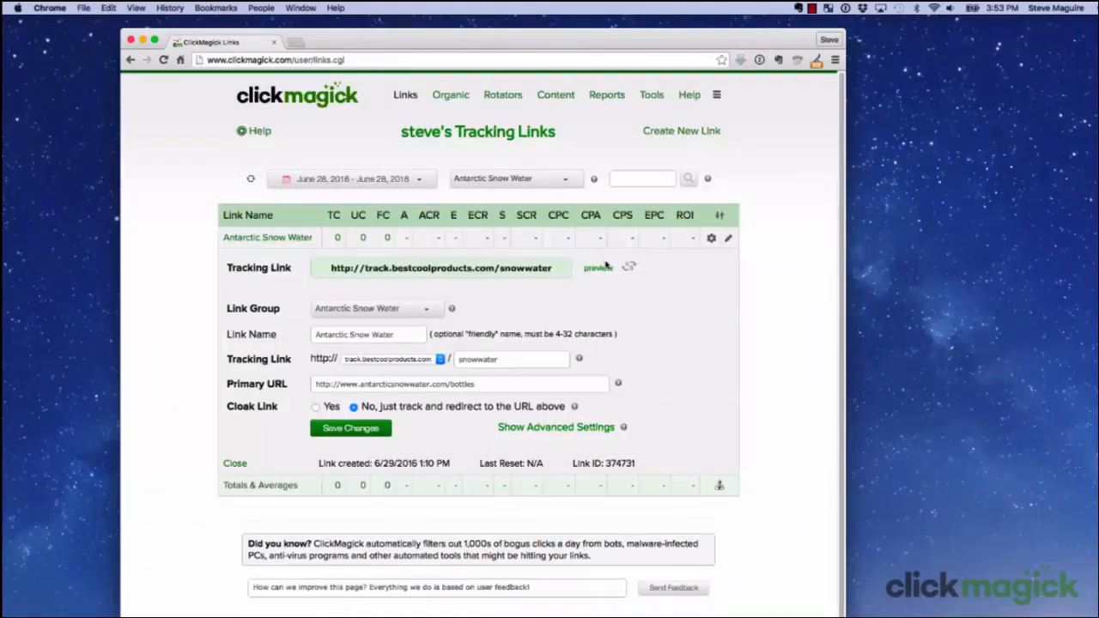
click(598, 268)
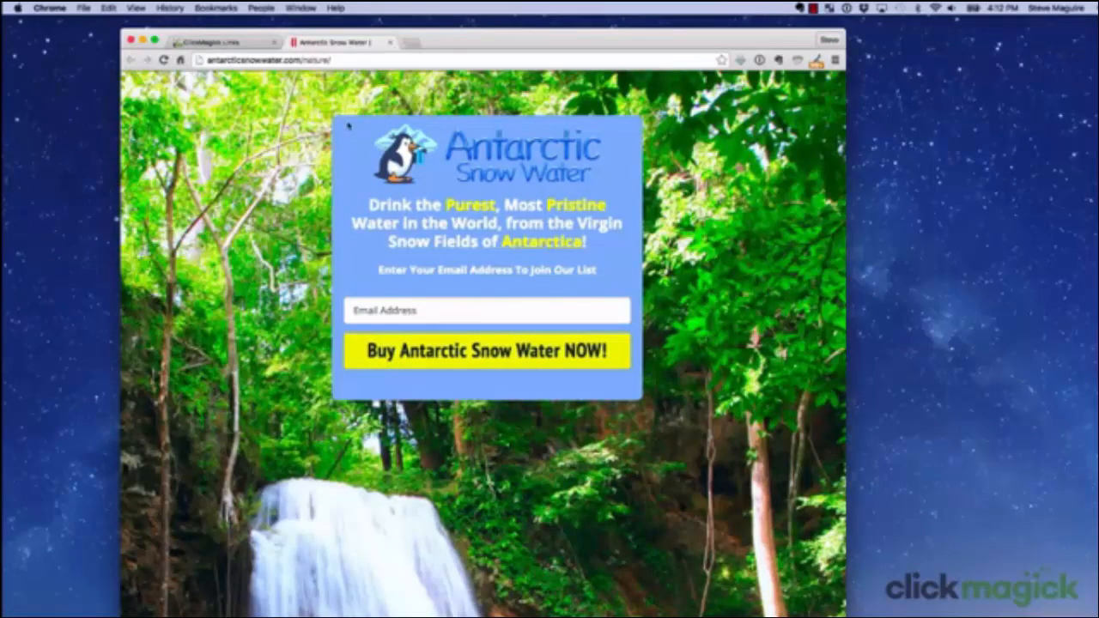
Step: Return from the preview to the tracking links page and highlight the Antarctic Snow Water tracking URL
click(249, 43)
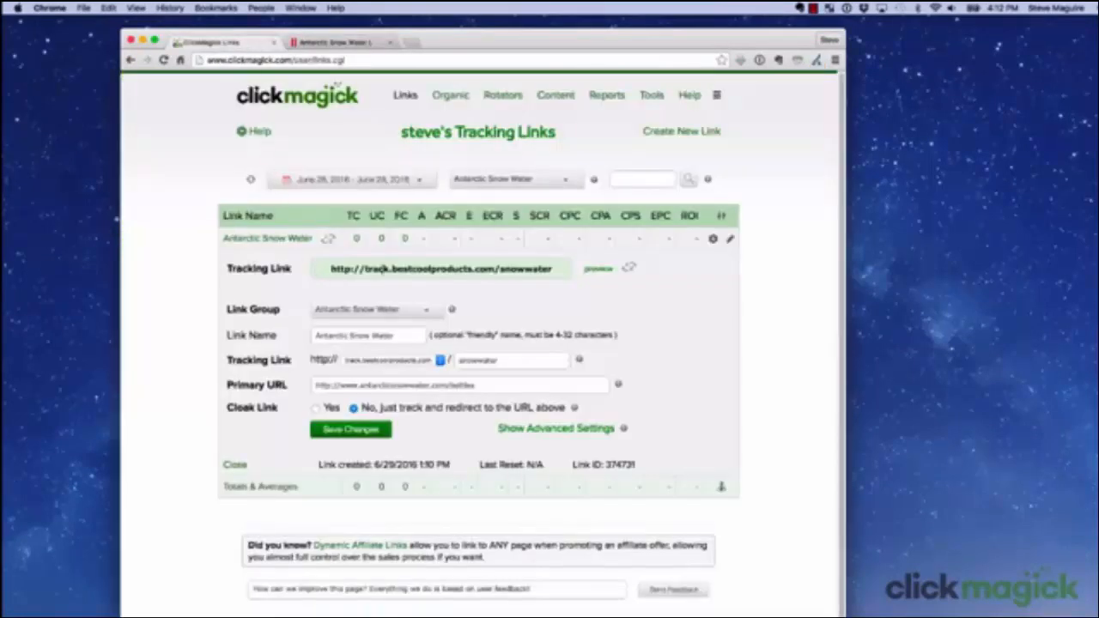
click(397, 268)
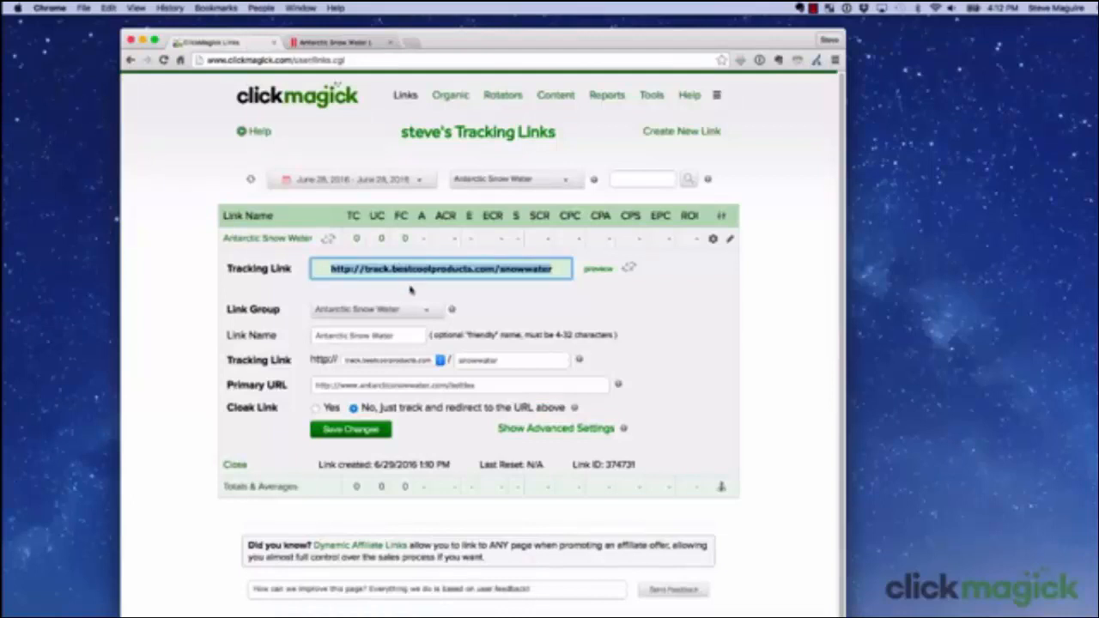
click(411, 291)
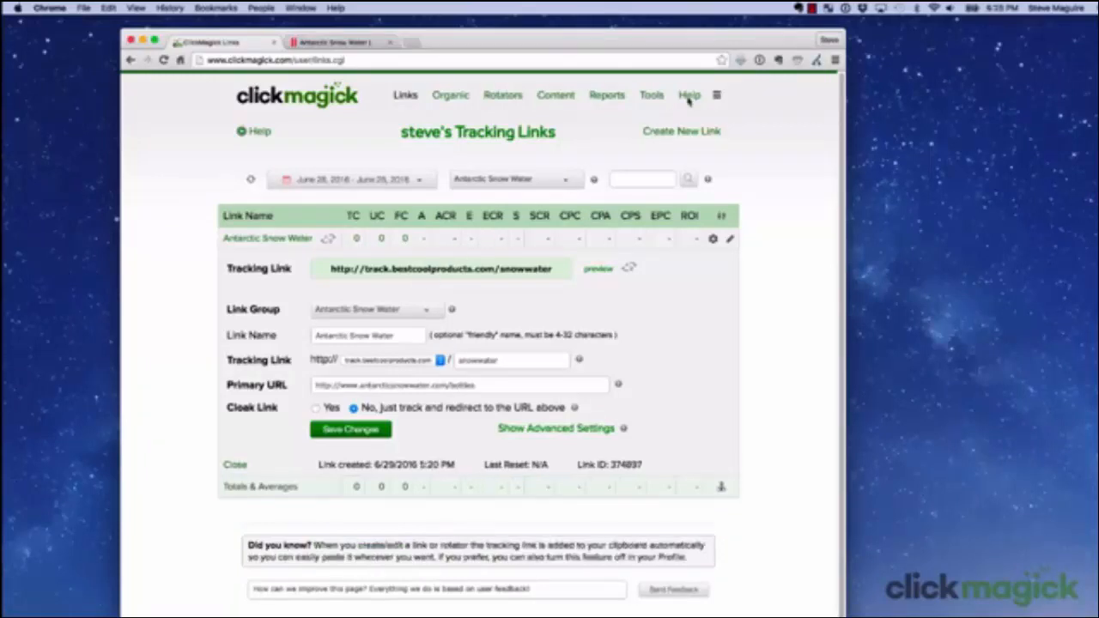
Step: Open the help FAQs and search them for "testing"
click(689, 95)
click(721, 115)
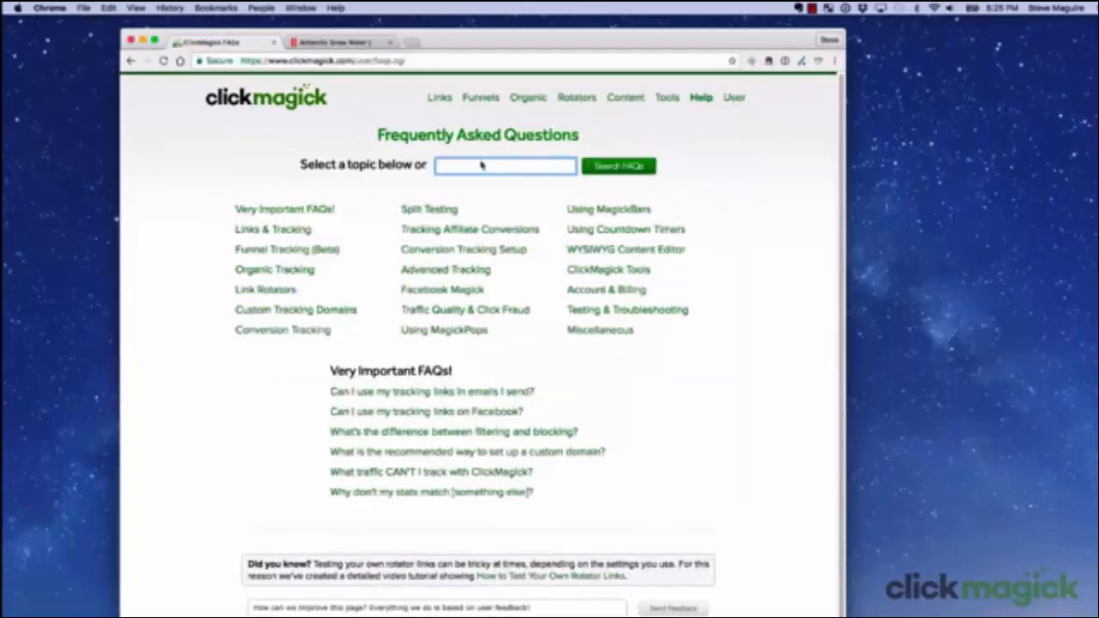
text(testing)
click(625, 171)
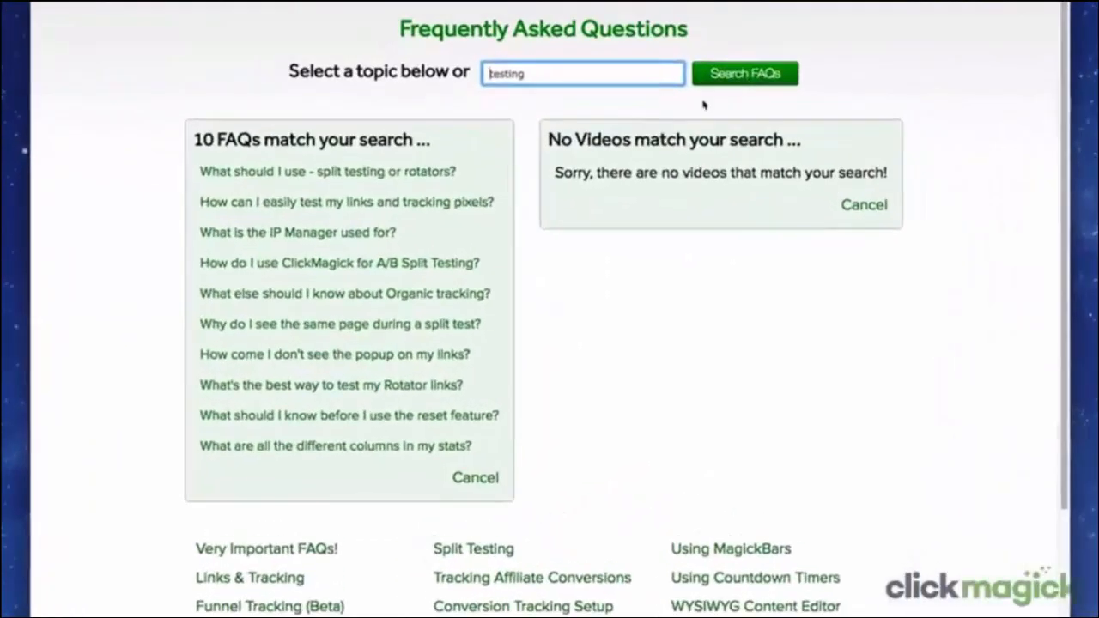
Step: Read the FAQ "How can I easily test my links and tracking pixels?" down to the cookie reset link for tracking links
click(335, 202)
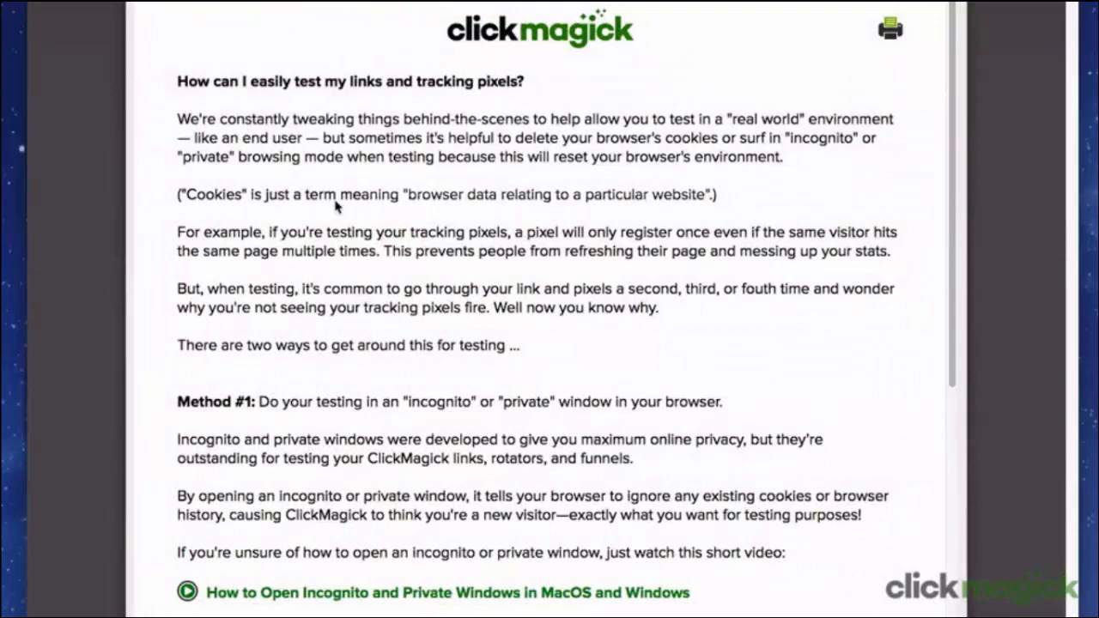
scroll(920, 260, down, 1)
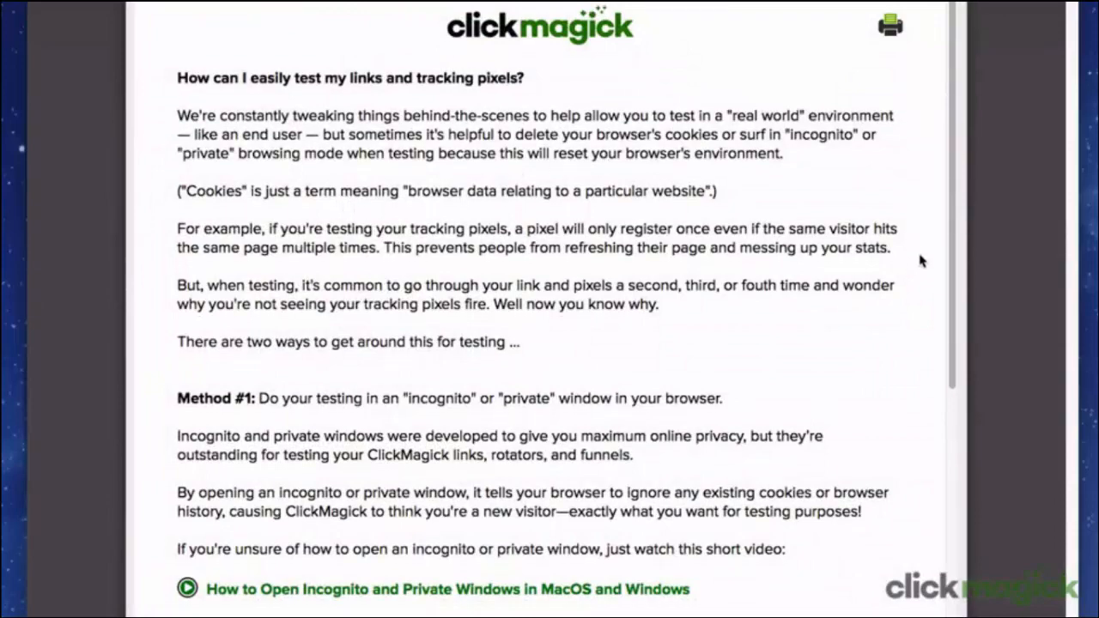
scroll(920, 260, down, 10)
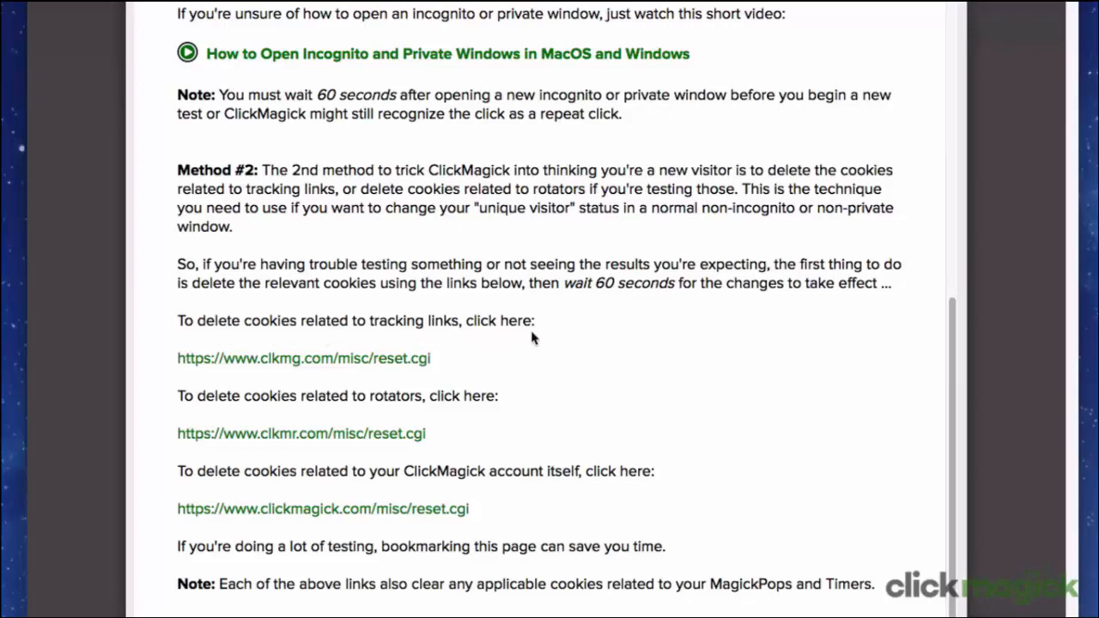
drag(431, 359, 176, 358)
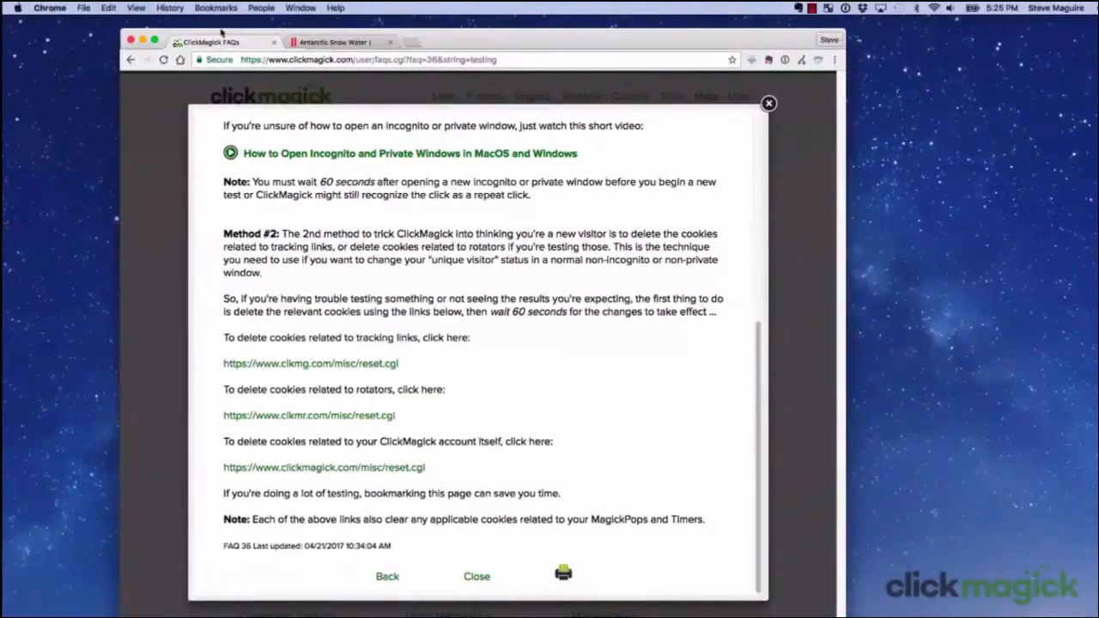
Step: Check the saved bookmarks for ClickMagick Reset Link Cookies and close the FAQ article
click(215, 8)
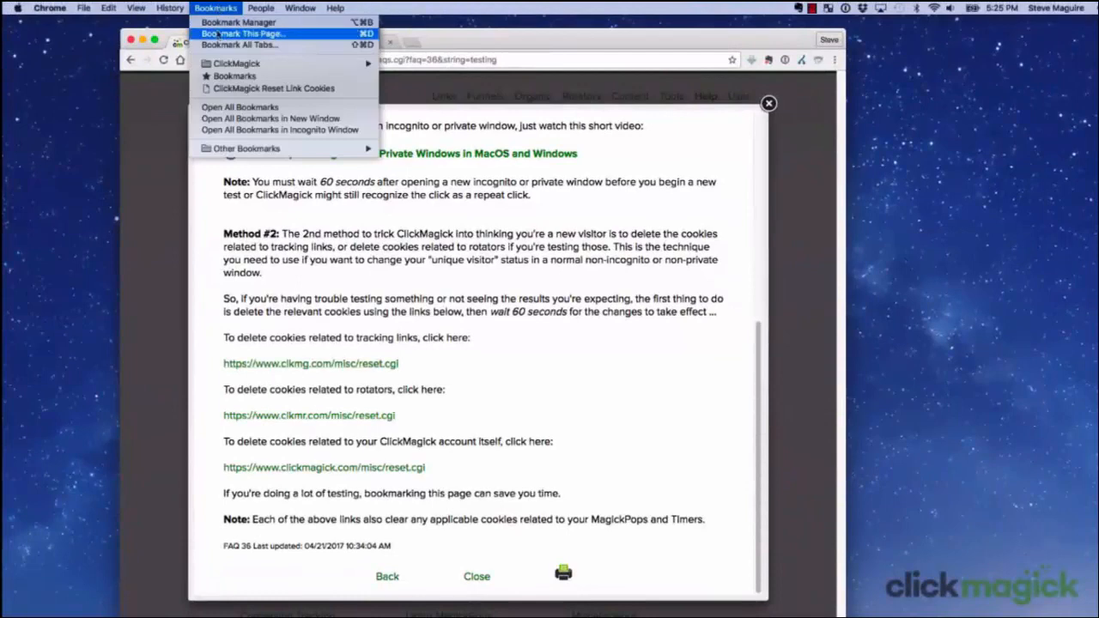
click(351, 90)
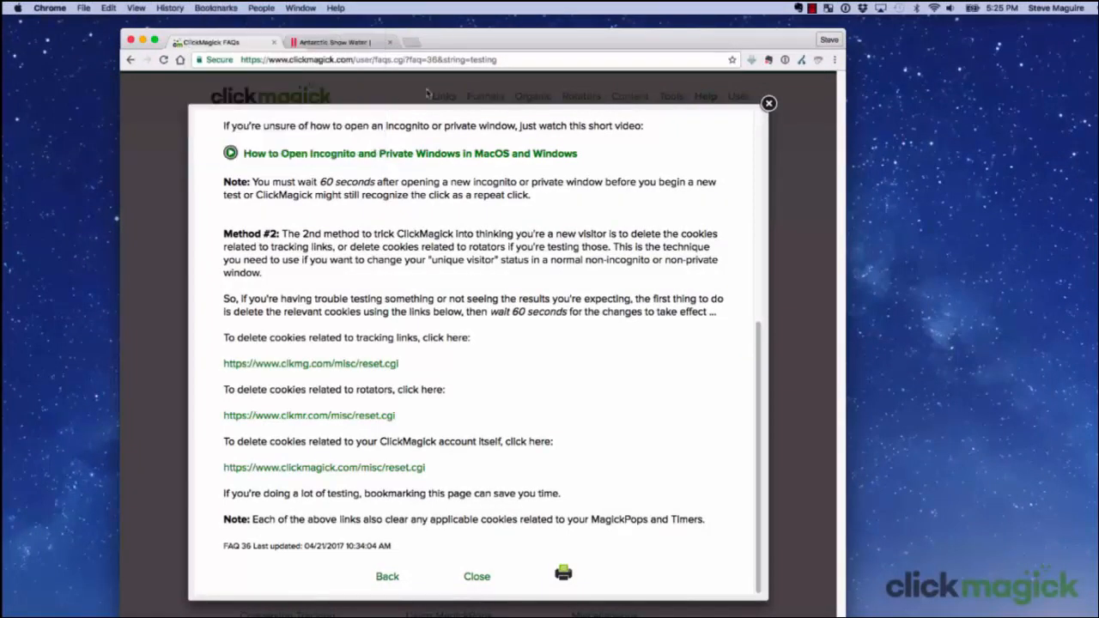
click(768, 103)
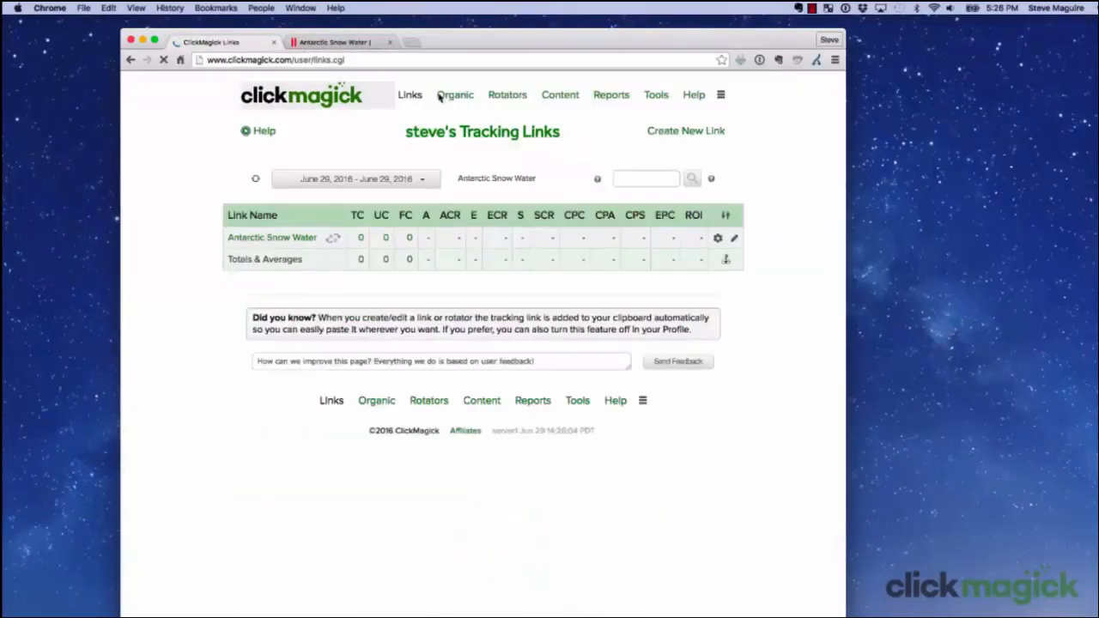
Step: Open the Antarctic Snow Water link's details on the tracking links page and copy its tracking URL
click(275, 238)
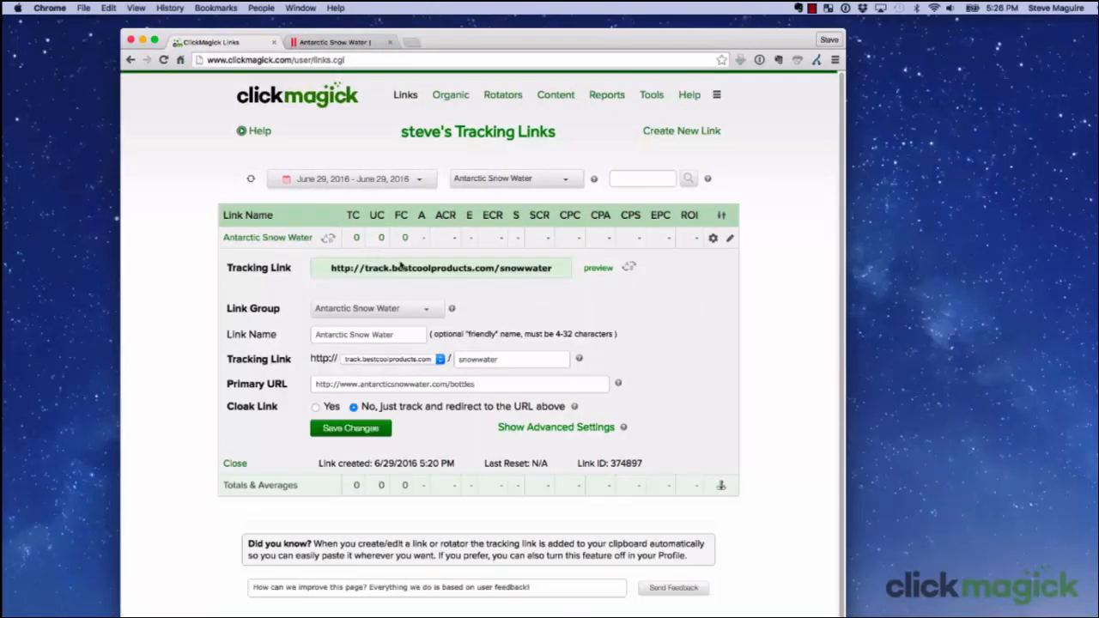
click(427, 269)
right_click(425, 267)
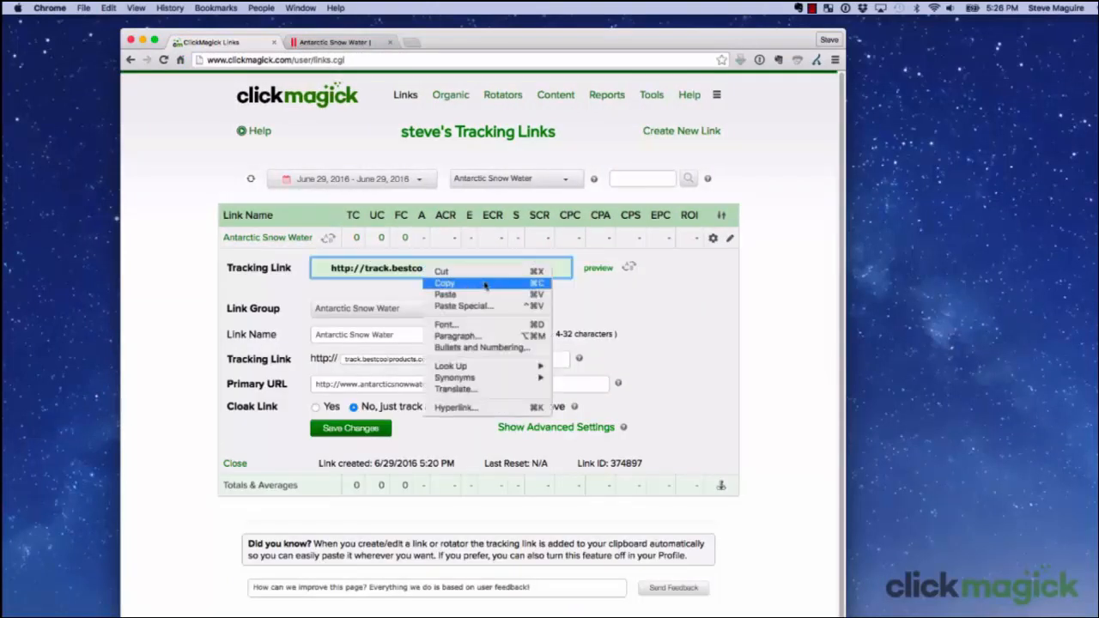
click(485, 284)
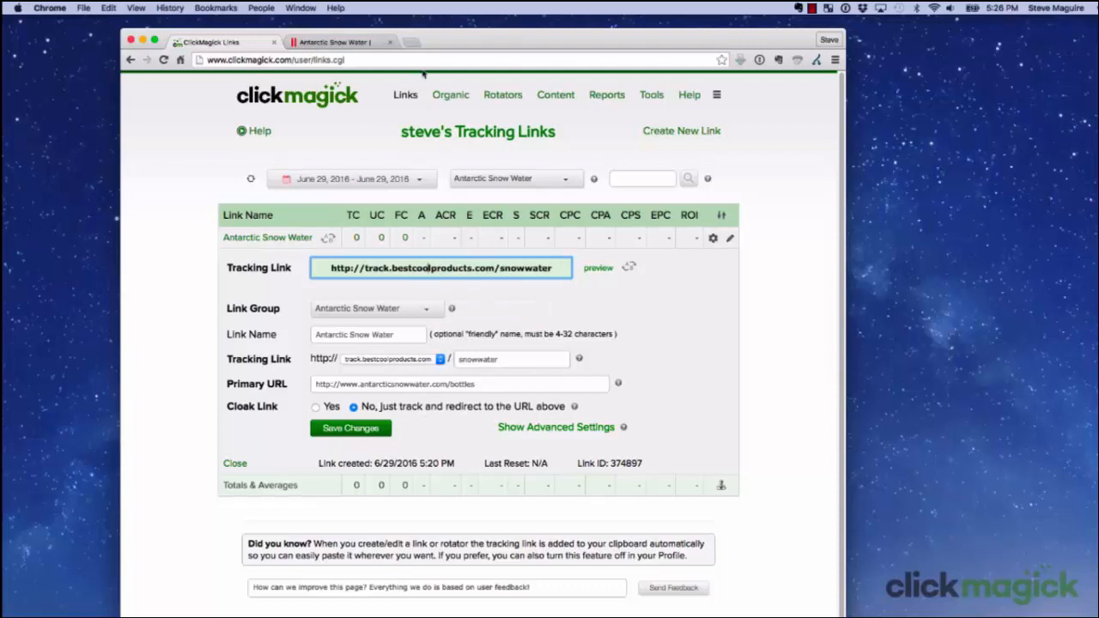
Step: Delete the tracking link cookies by opening the bookmarked ClickMagick Reset Link Cookies page in a new tab
click(411, 43)
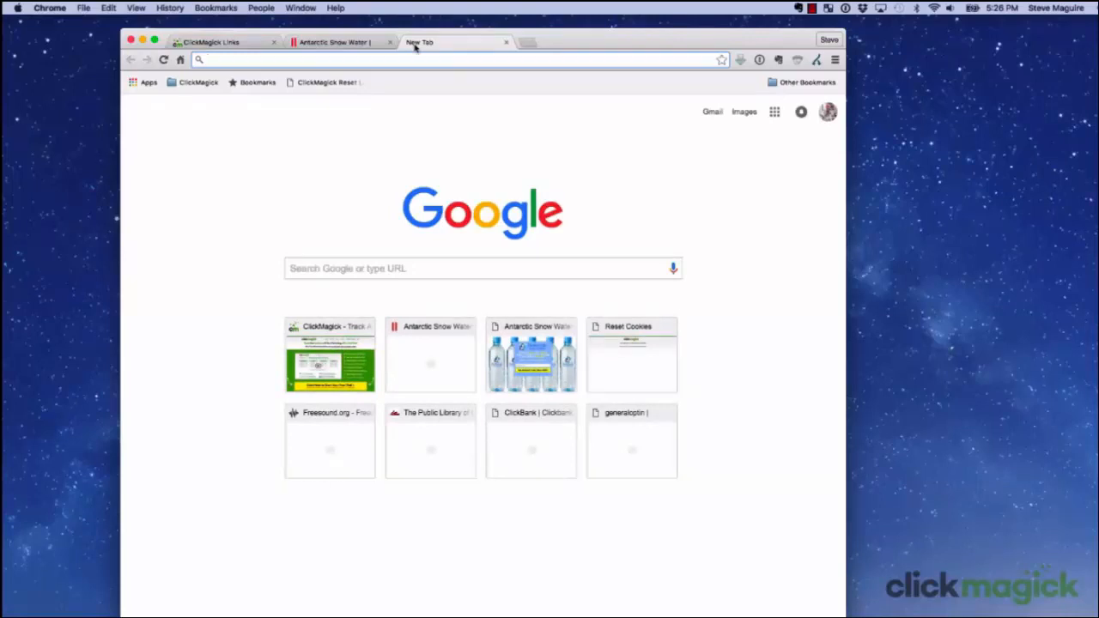
click(207, 7)
click(230, 90)
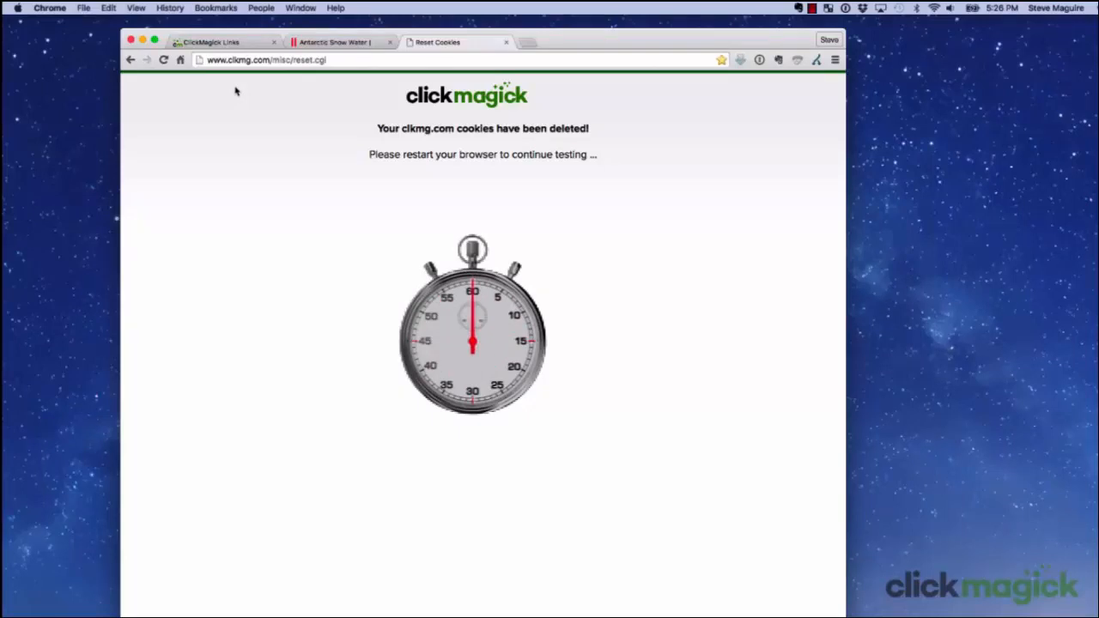
Step: Visit the copied Antarctic Snow Water tracking URL in place of the cookie reset page
right_click(259, 60)
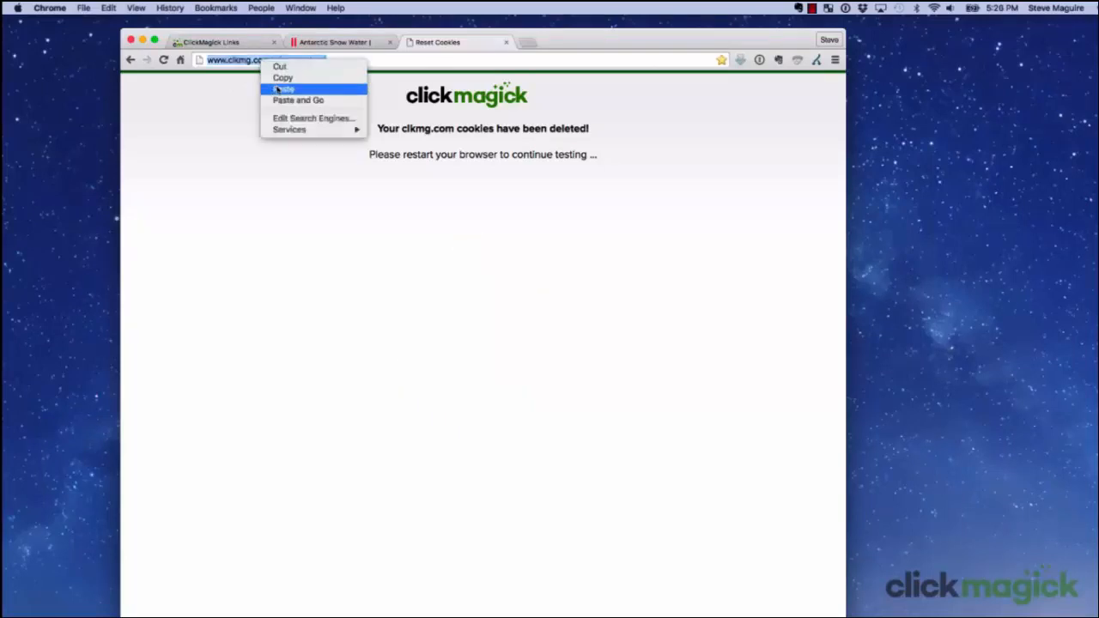
click(277, 89)
key(Return)
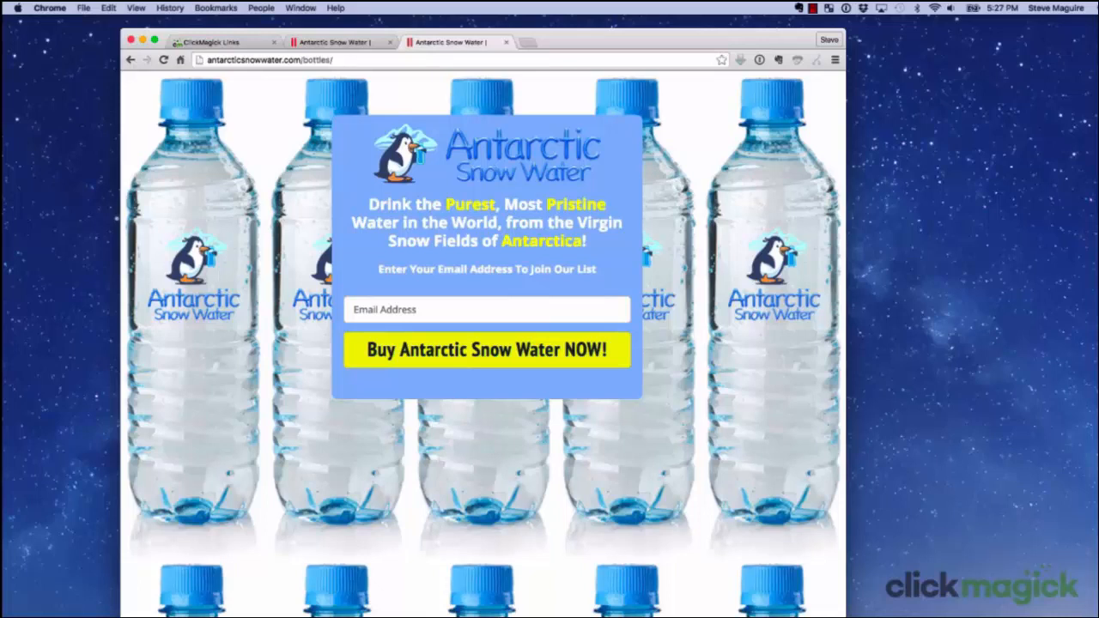
Step: Delete the link cookies again with the bookmarked ClickMagick Reset Link Cookies page and revisit the copied tracking URL
click(225, 11)
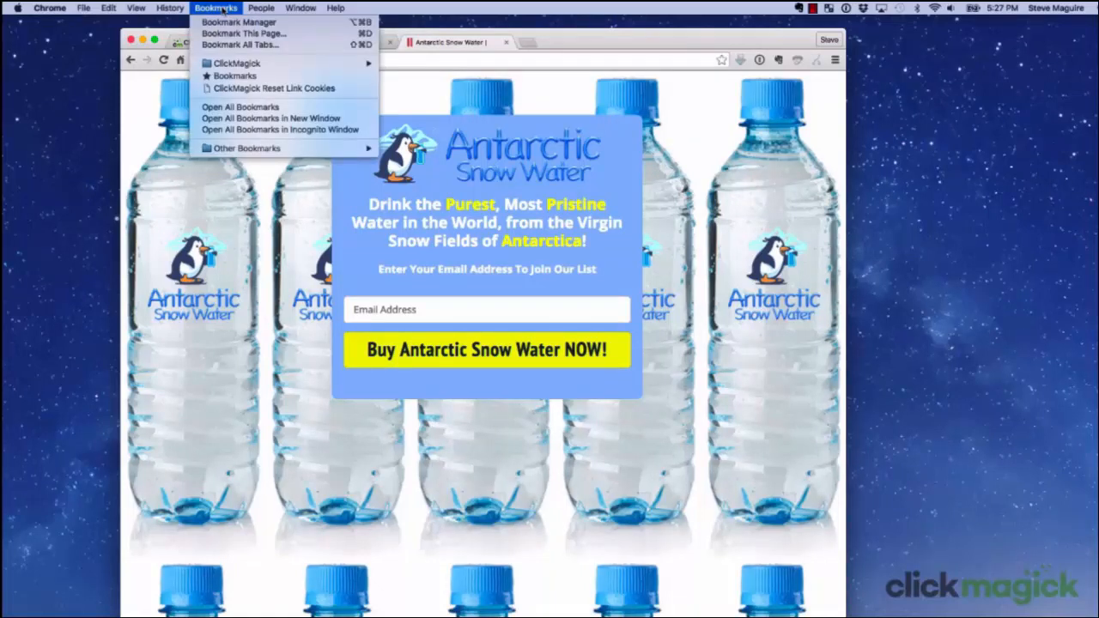
click(238, 89)
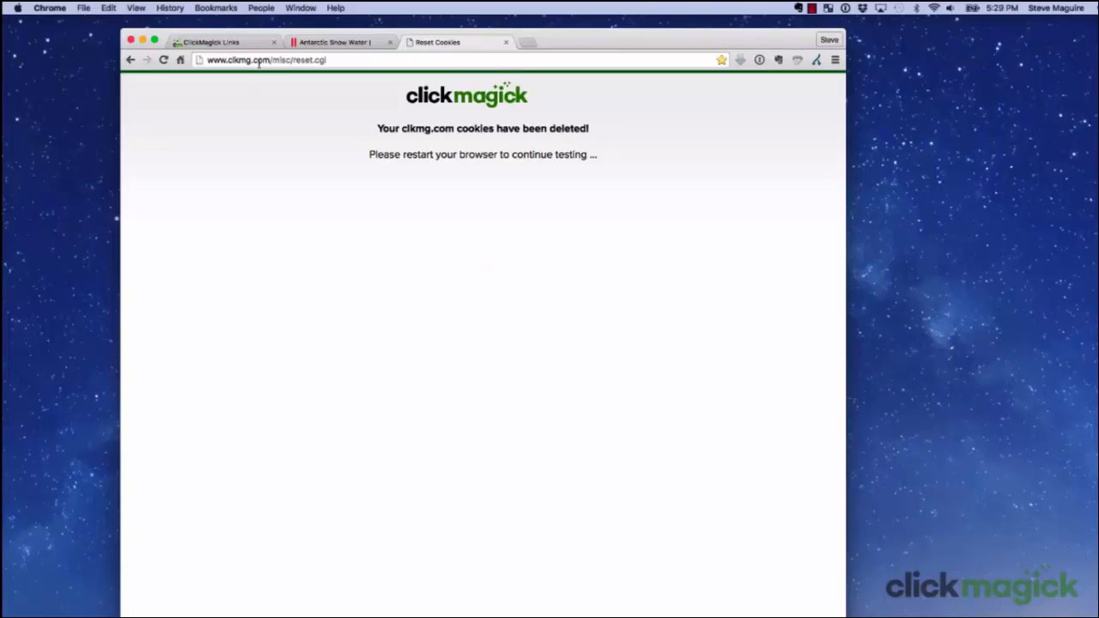
right_click(260, 62)
click(278, 91)
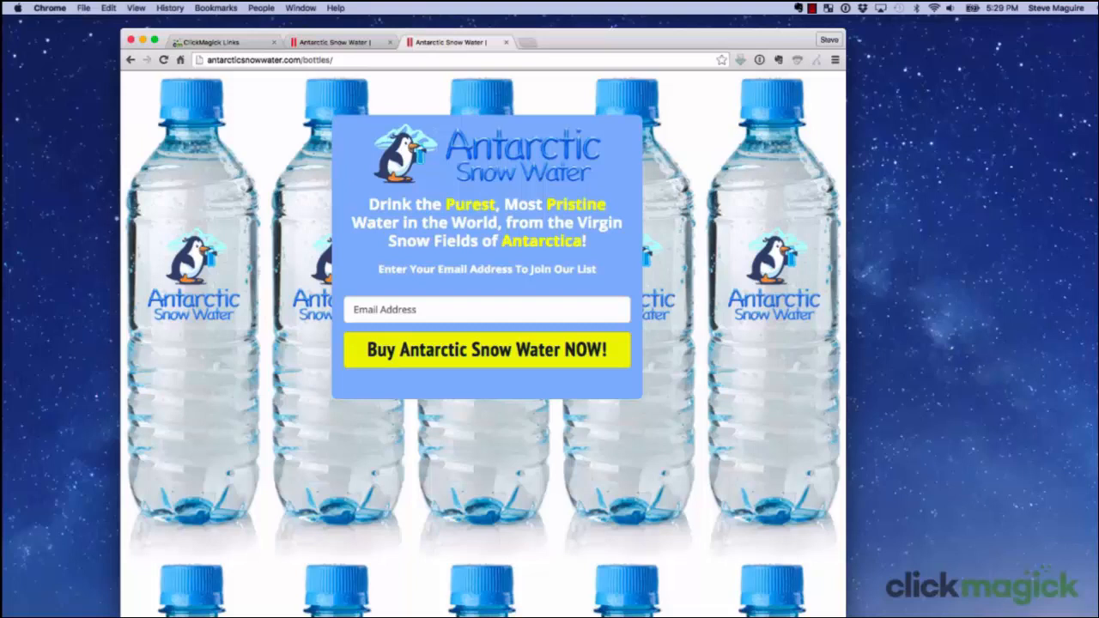
click(230, 11)
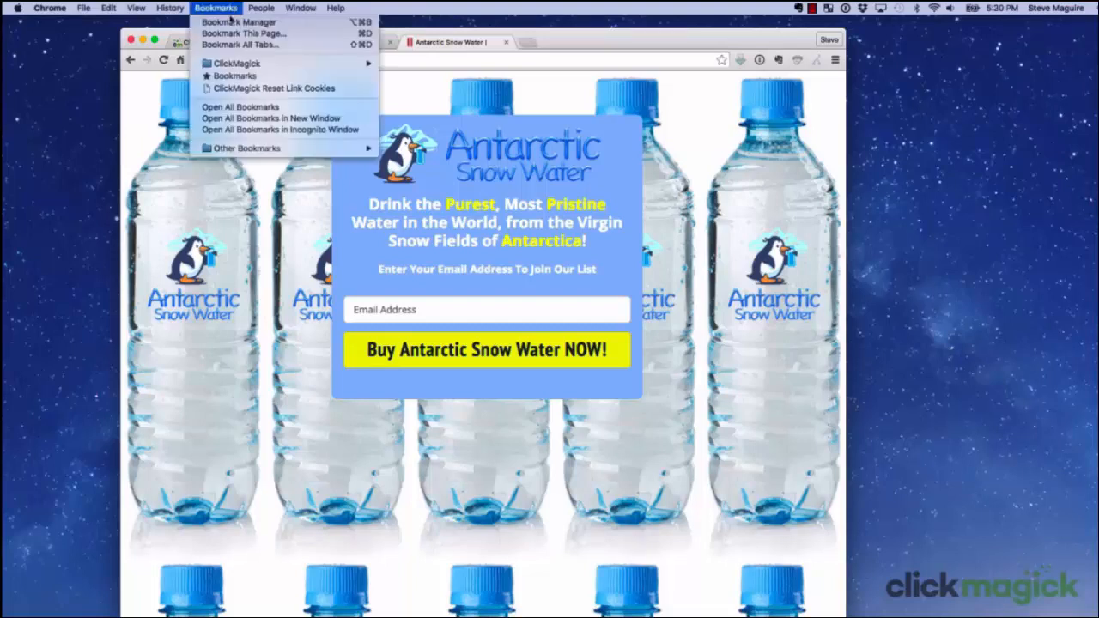
click(247, 90)
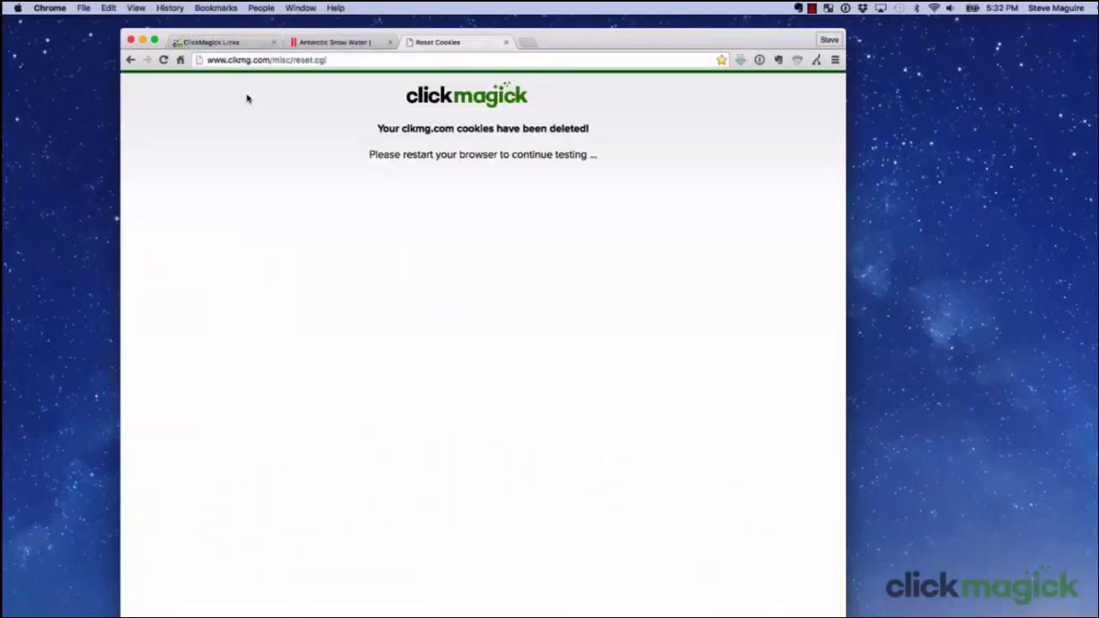
right_click(257, 60)
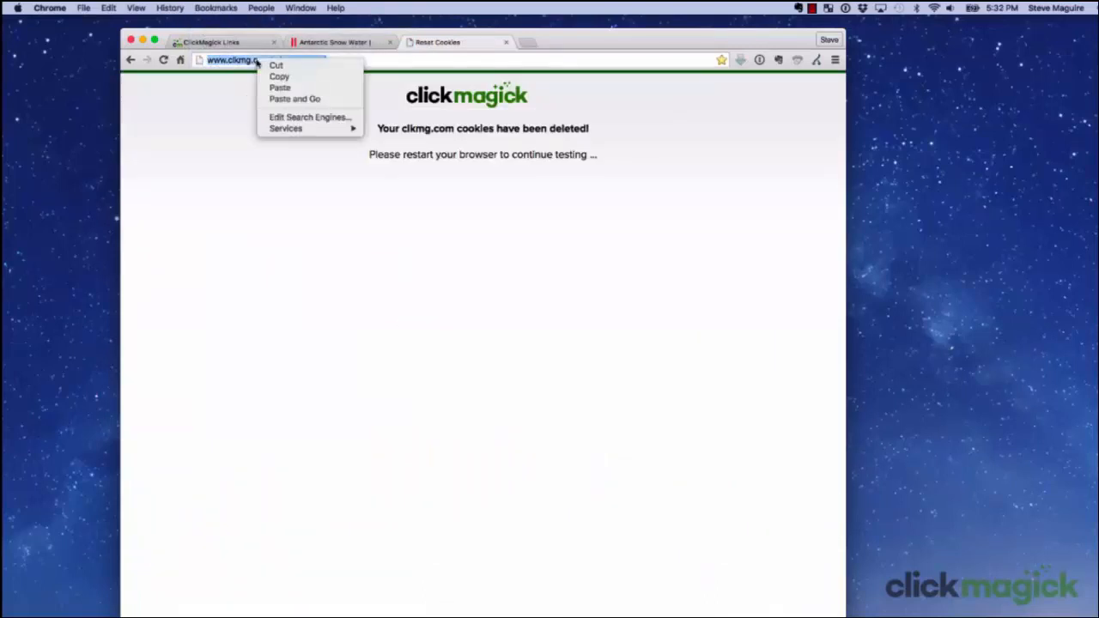
click(294, 88)
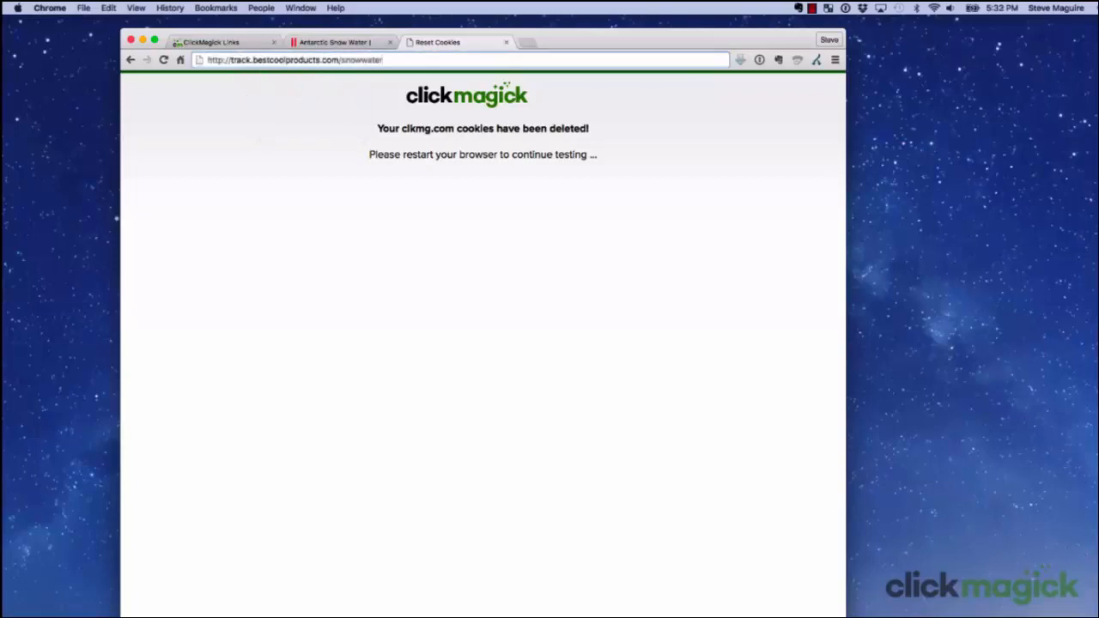
key(Return)
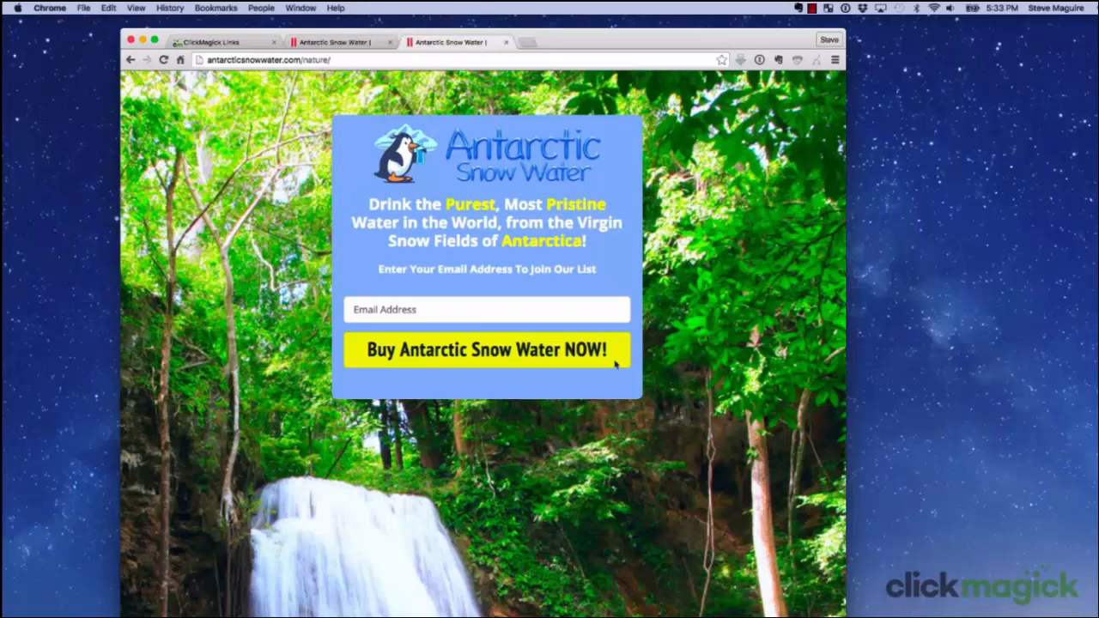
Step: Refresh the stats on the tracking links page and open the Antarctic Snow Water link's click breakdown by primary and split-test URL
click(244, 42)
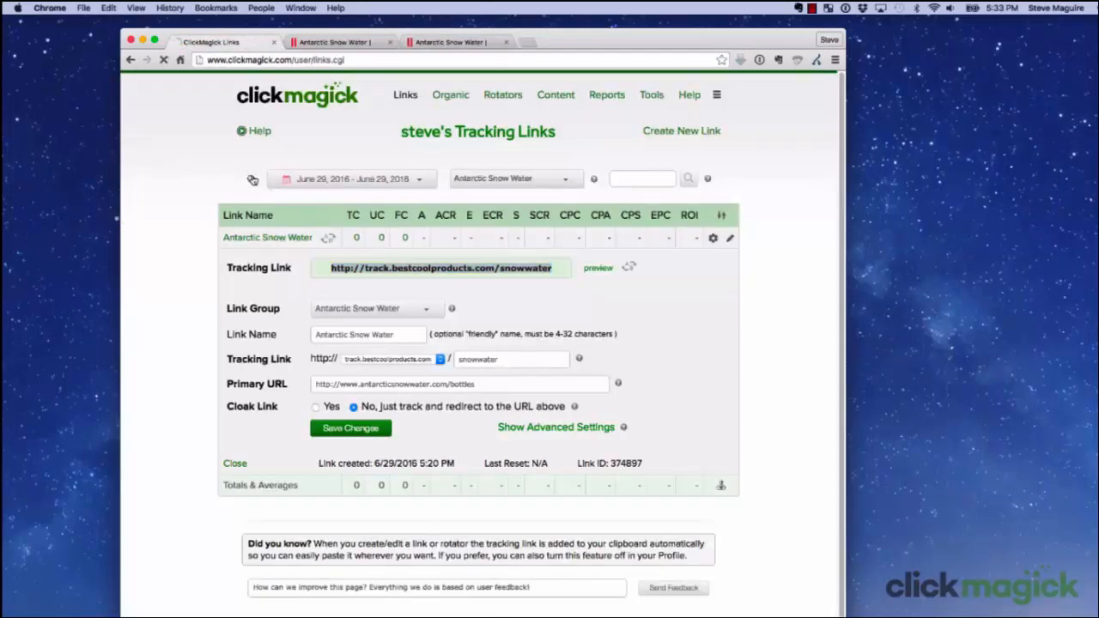
click(252, 179)
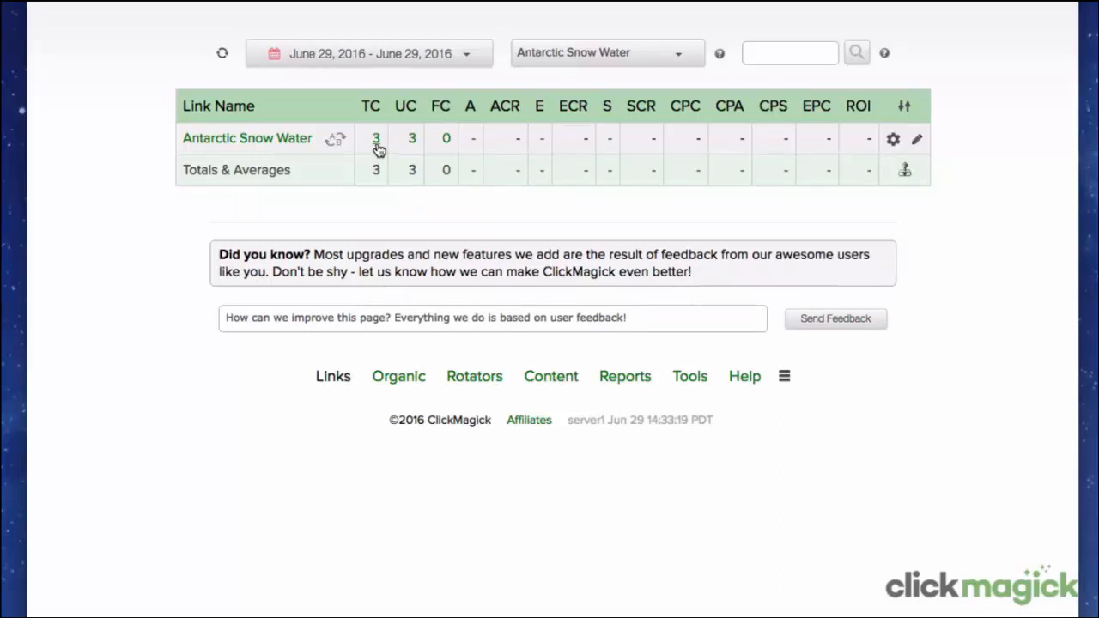
click(376, 146)
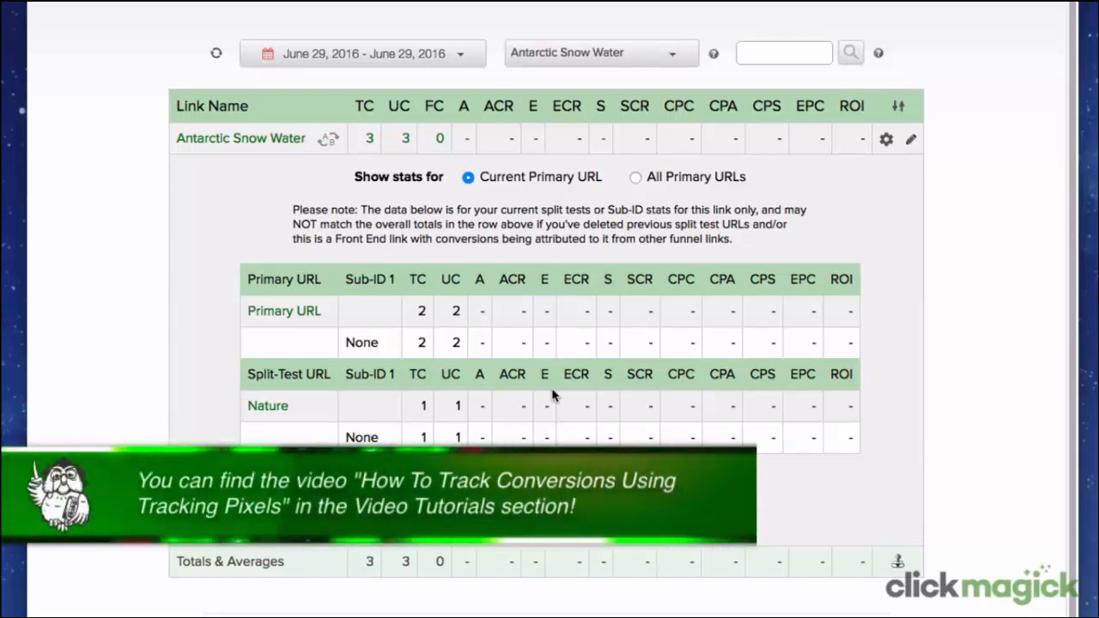
Step: Show the Antarctic Snow Water link's details and go back to the landing page loaded by the last test visit
click(886, 140)
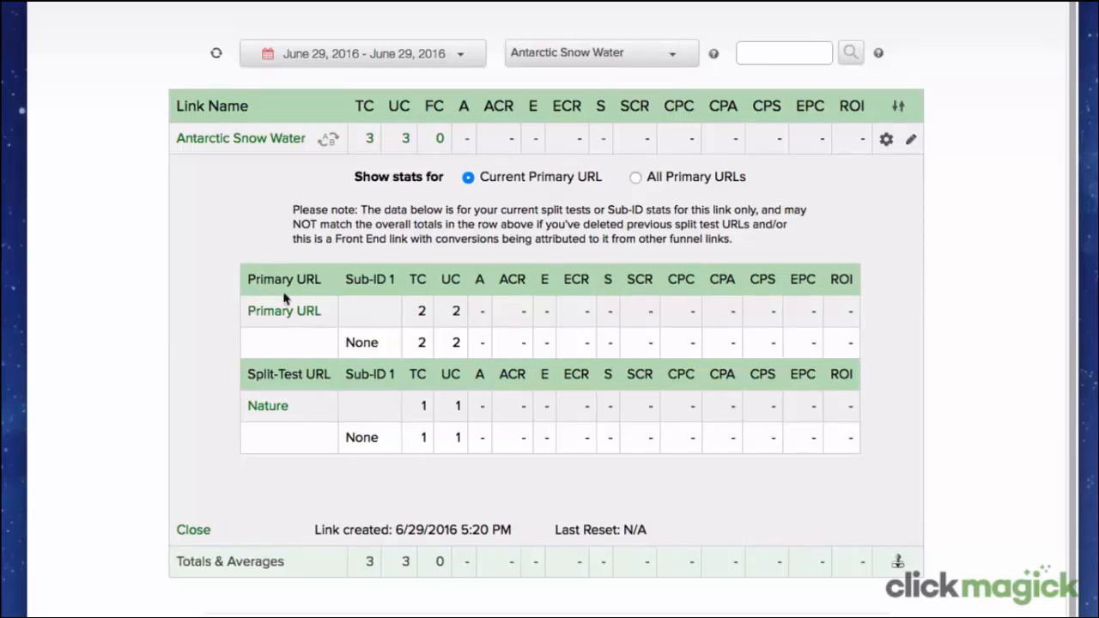
click(245, 139)
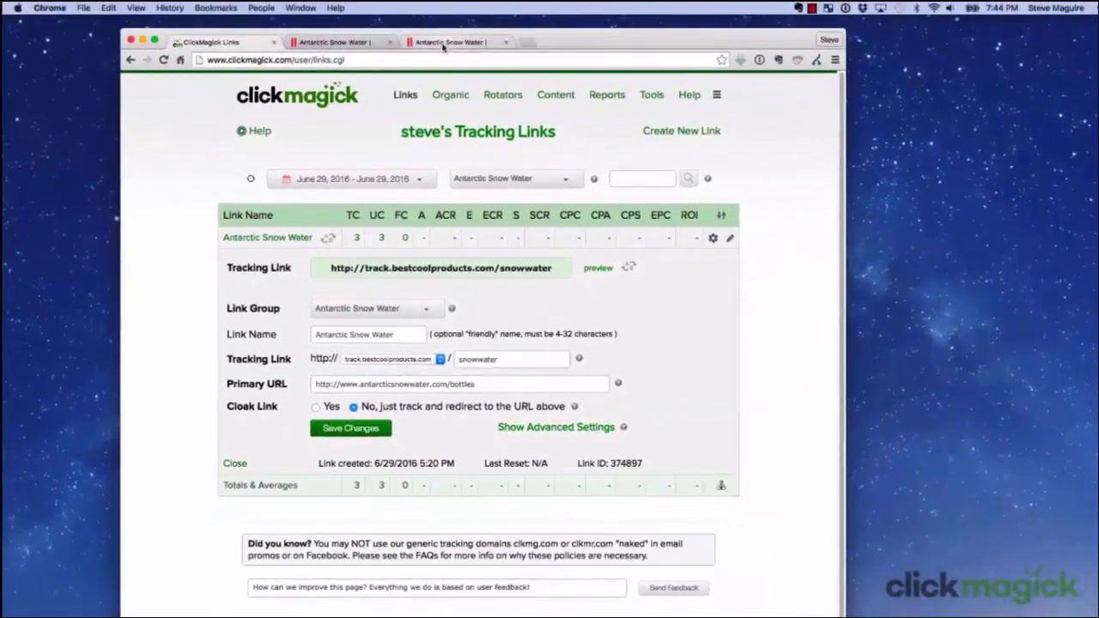
click(443, 47)
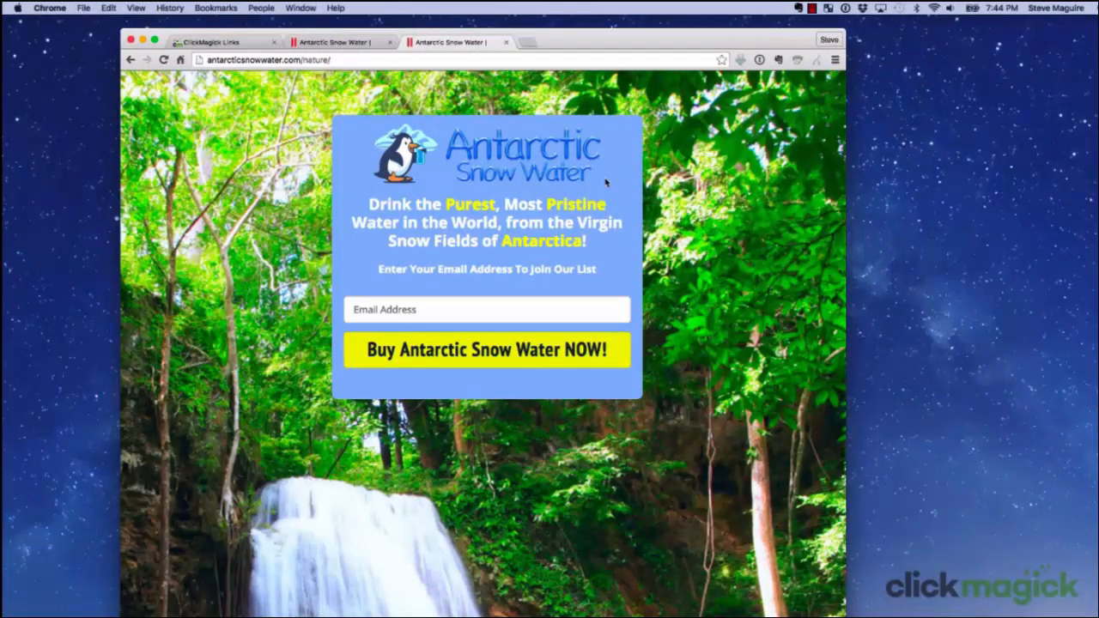